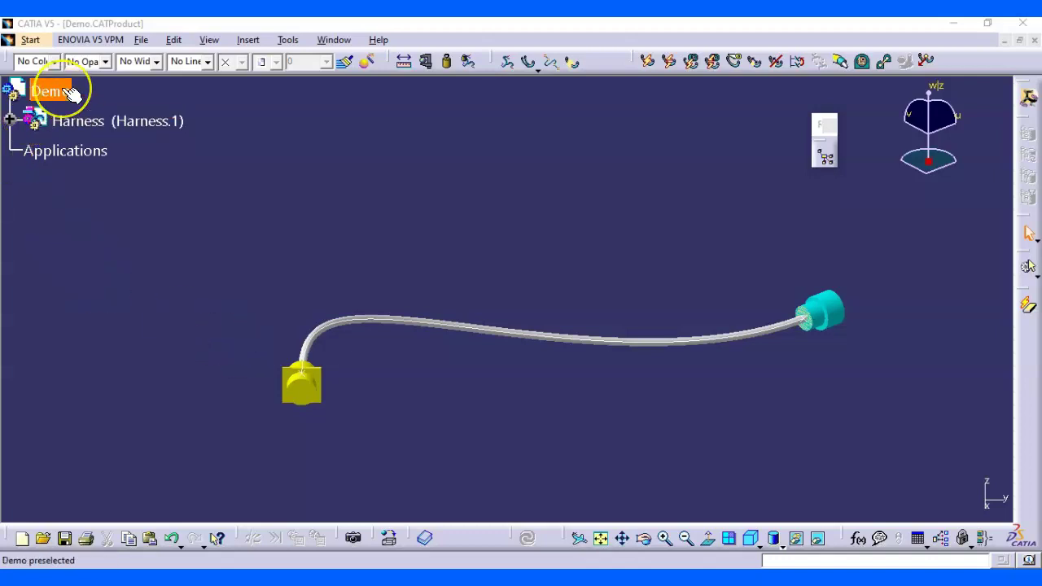
- Examine the harness assembly by expanding it and reframing on each of its two connectors and the multi-branchable bundle
click(101, 118)
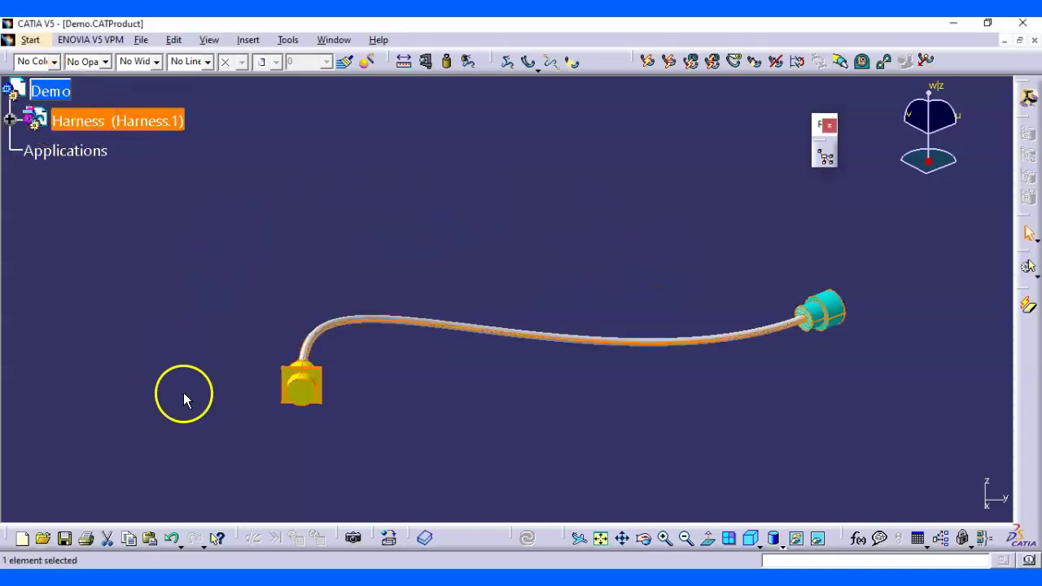
click(9, 119)
right_click(166, 150)
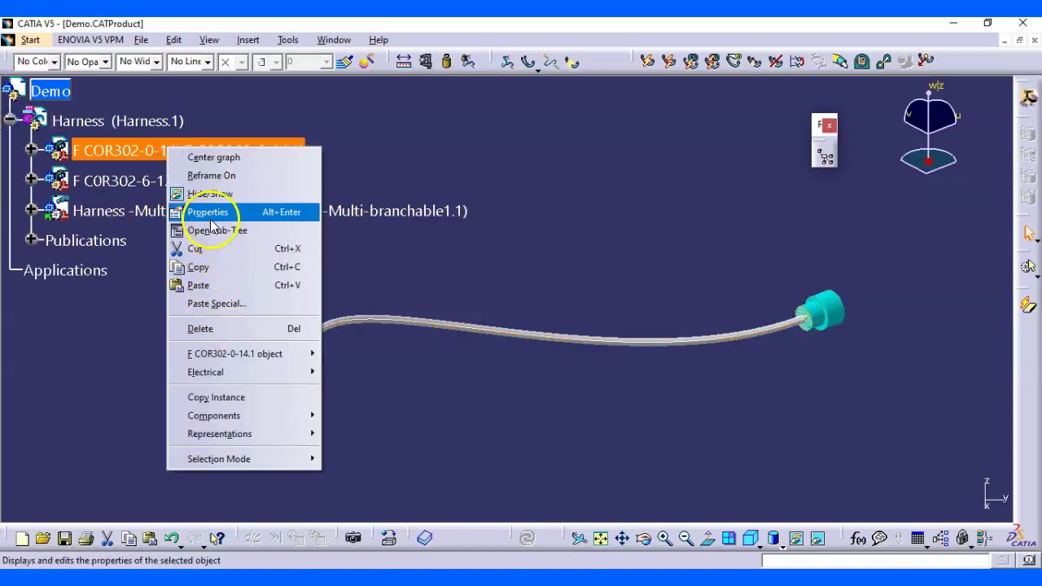
click(216, 177)
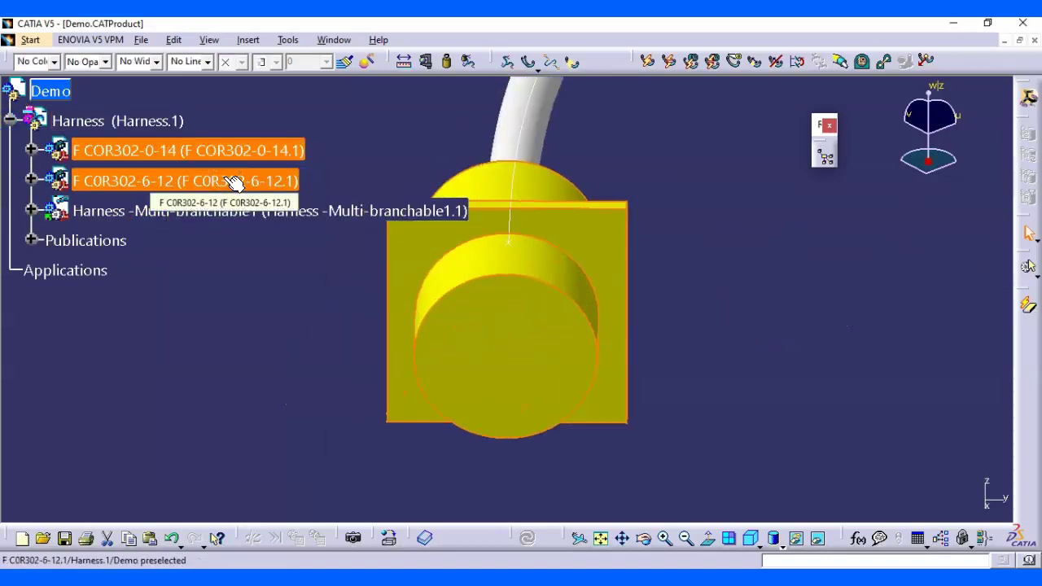
right_click(215, 178)
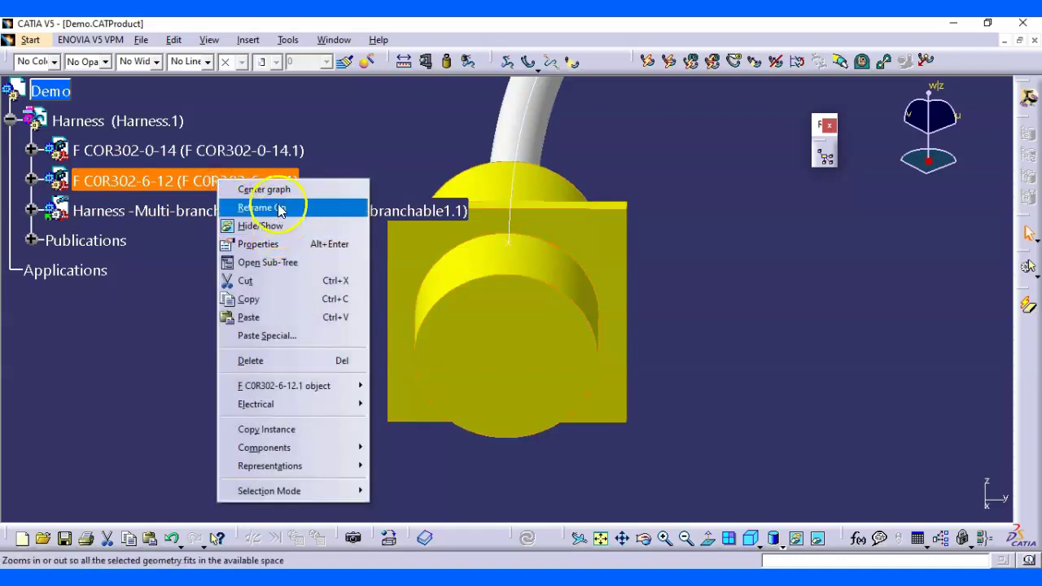
click(285, 207)
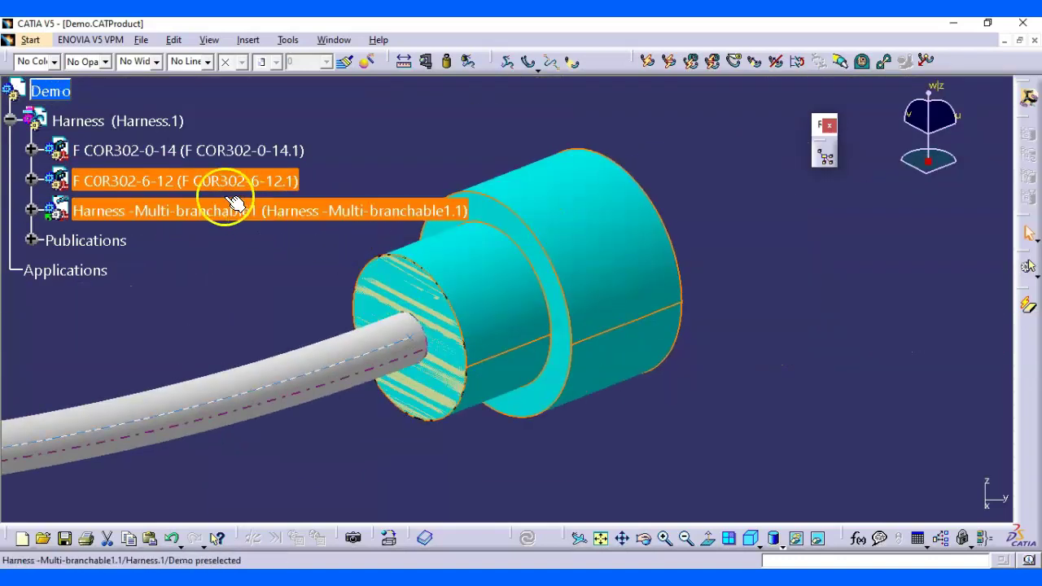
right_click(230, 209)
click(270, 225)
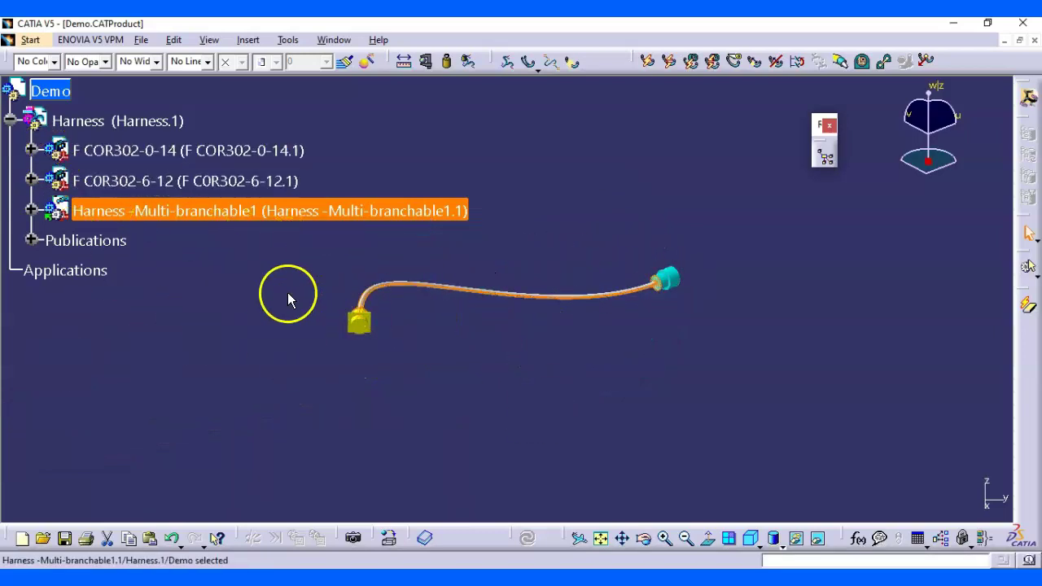
click(9, 120)
middle_drag(548, 269, 448, 184)
mouse_move(556, 354)
middle_down()
mouse_move(673, 435)
mouse_move(697, 412)
middle_up()
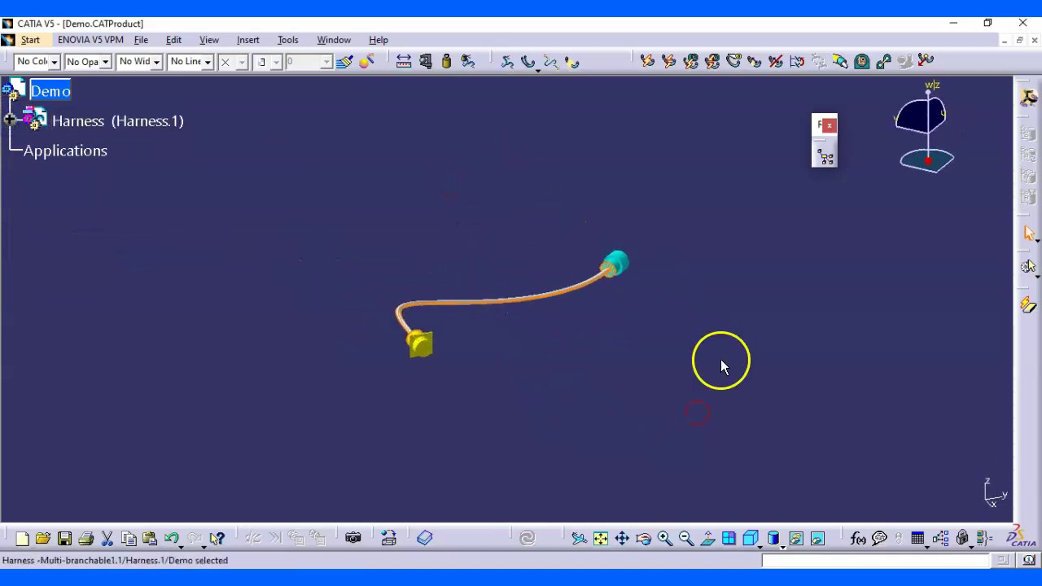
- Save Demo.CATProduct over the existing Demo file in the DT folder with Save Management, propagating the directory to its component files
click(141, 40)
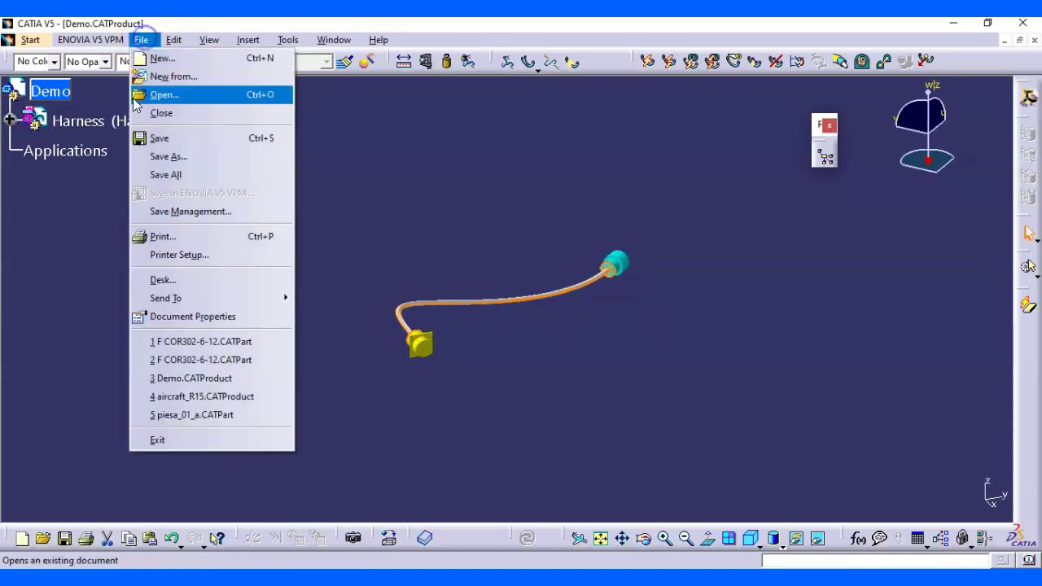
click(165, 213)
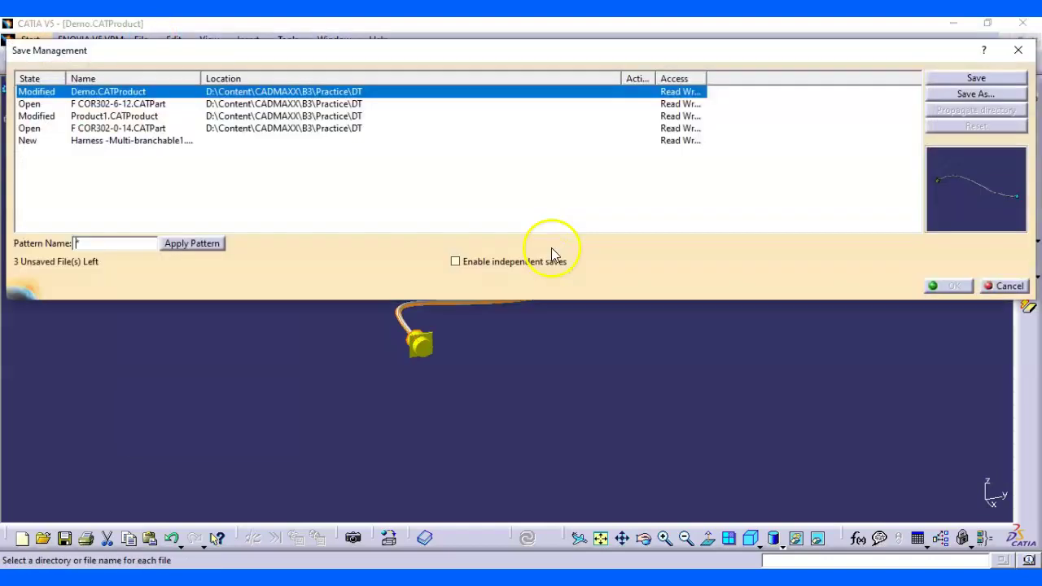
click(977, 92)
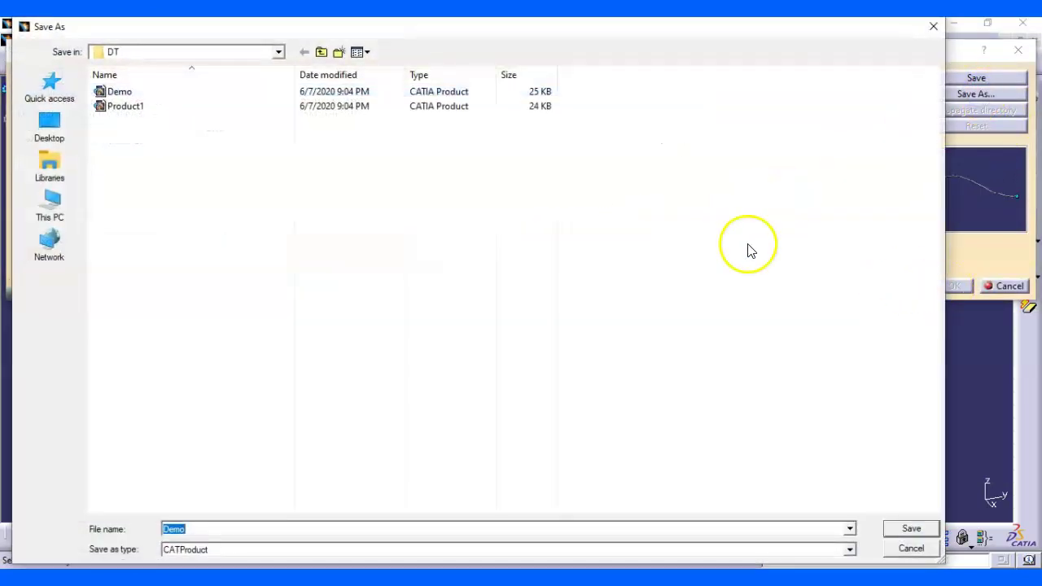
click(133, 97)
click(911, 528)
click(535, 336)
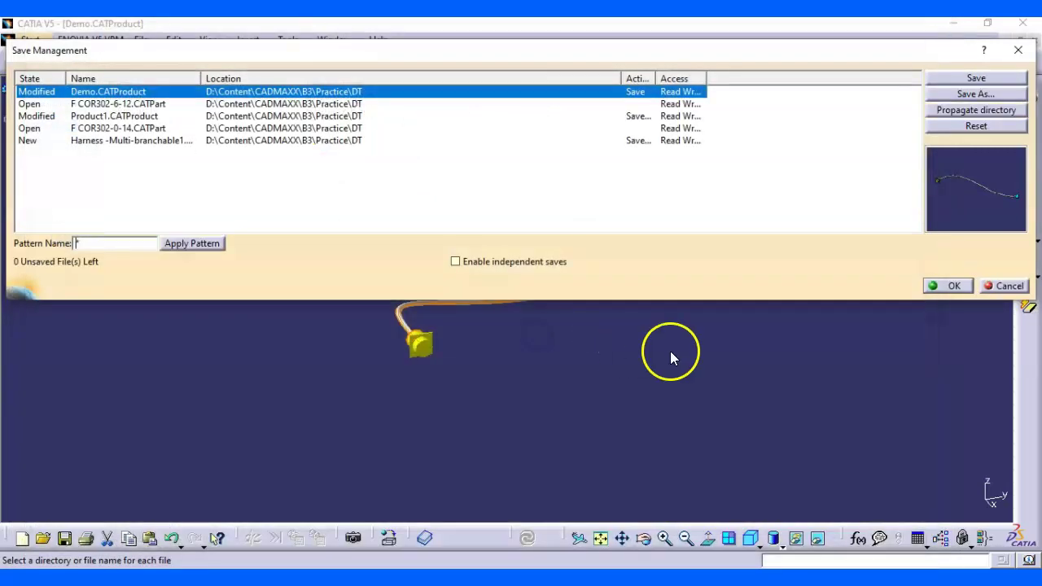
click(979, 110)
click(959, 285)
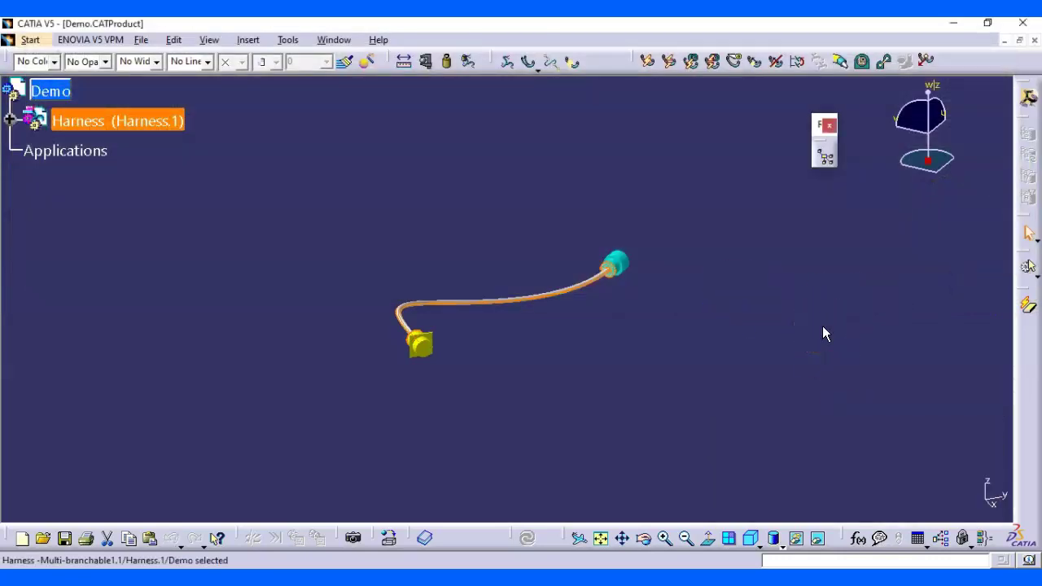
- Create a new Product document
middle_drag(800, 329, 502, 281)
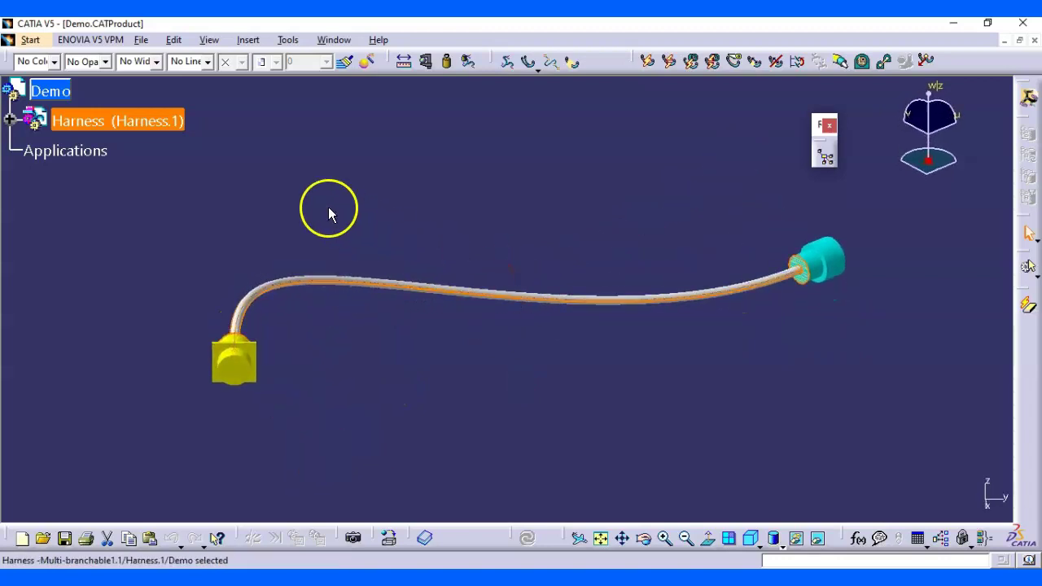
click(142, 41)
click(152, 63)
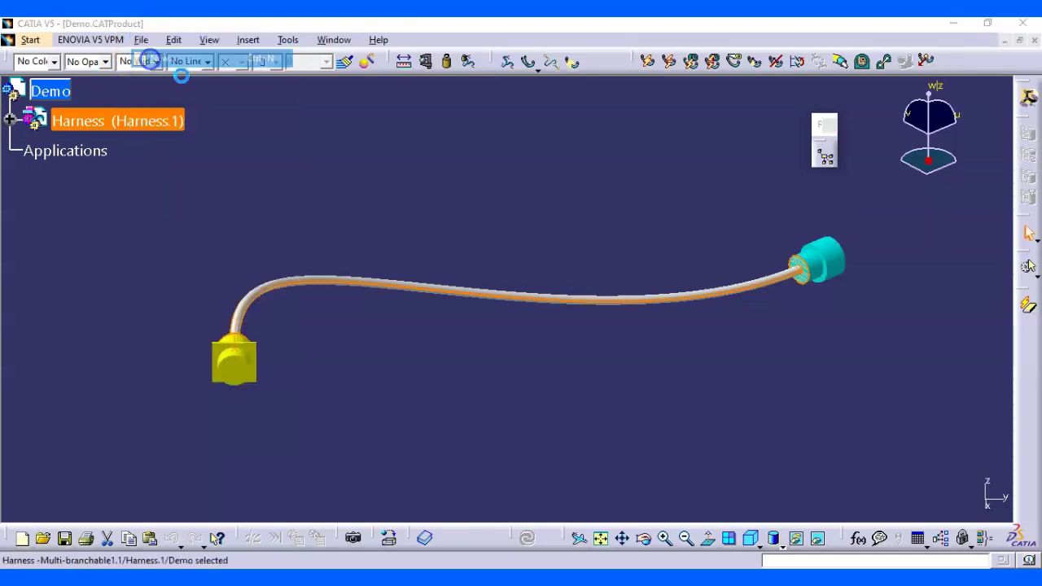
scroll(411, 314, down, 4)
click(414, 305)
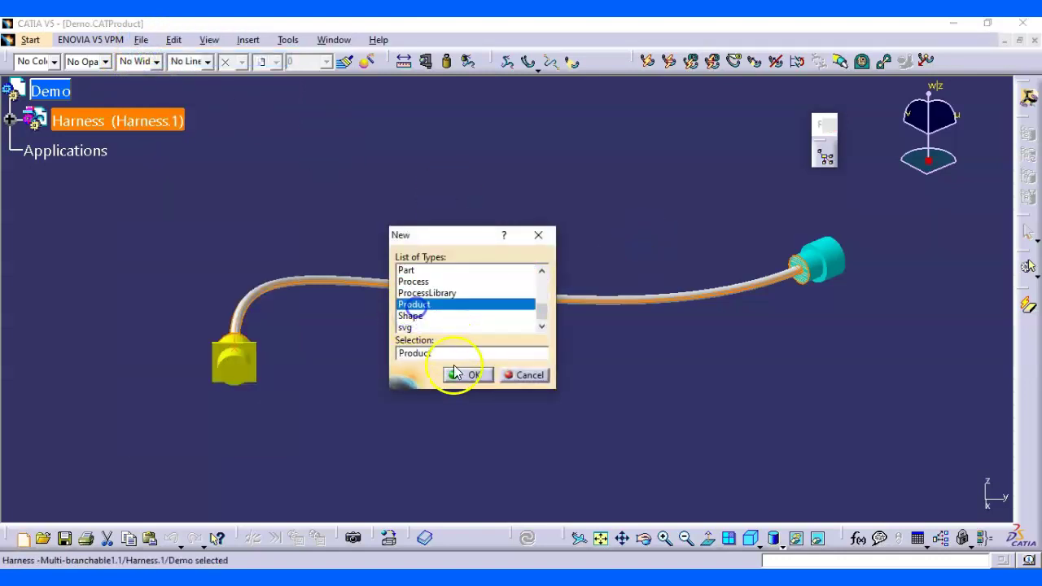
click(460, 374)
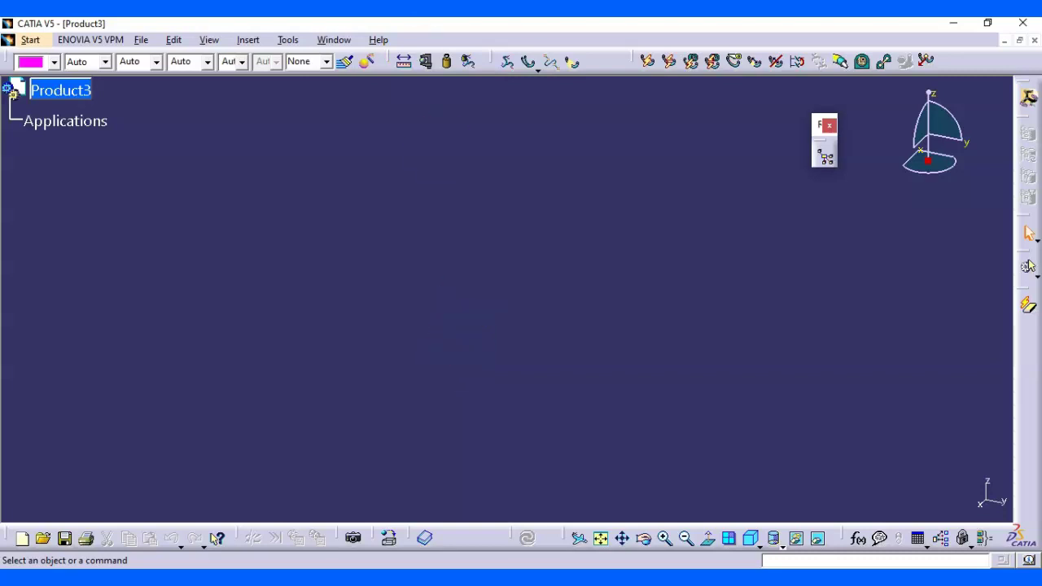
- Close the F COR302-6-12 part window and tile the new product and Demo.CATProduct windows vertically
click(334, 39)
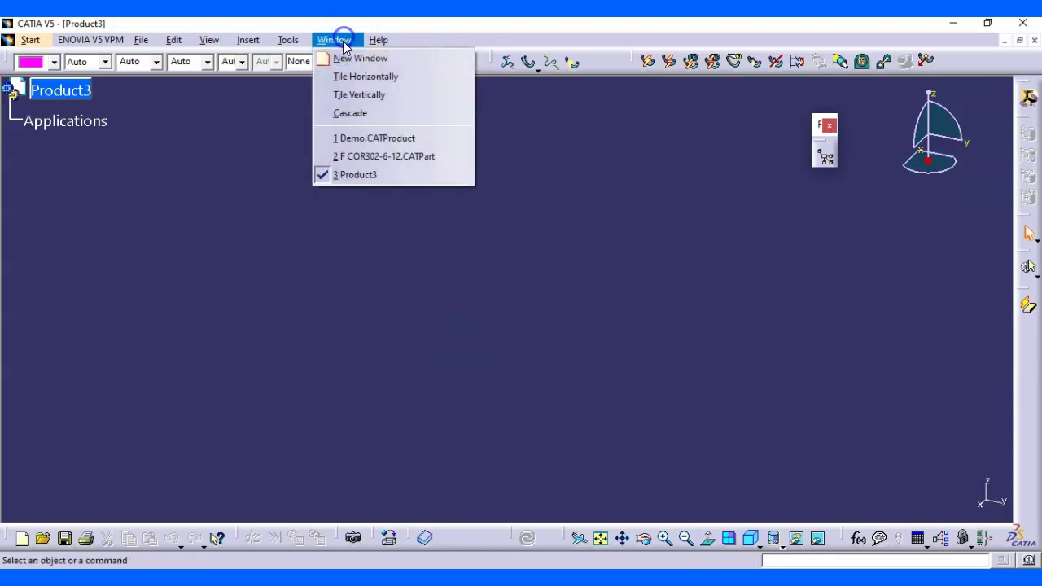
click(375, 96)
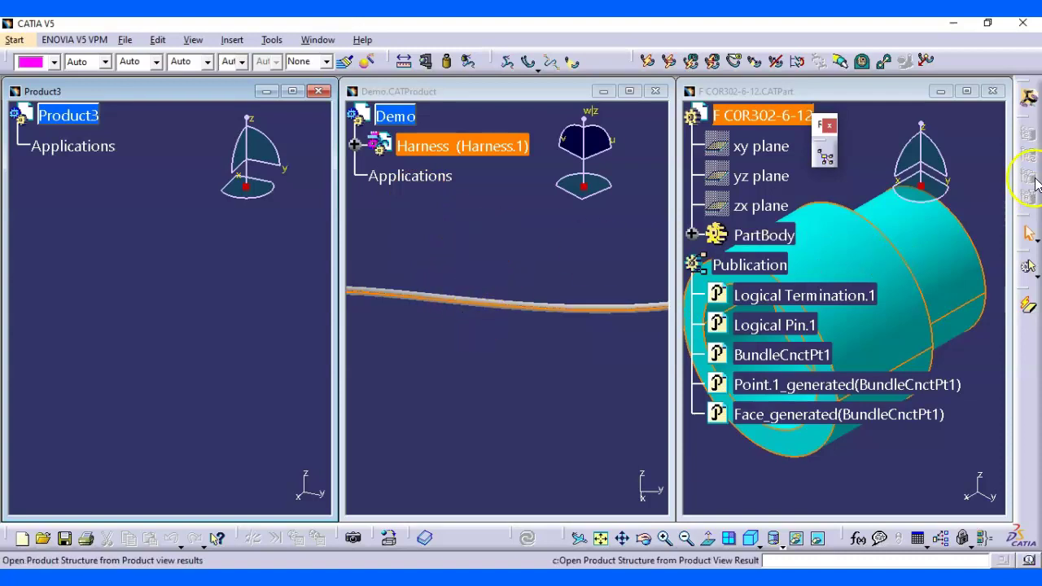
click(1000, 86)
click(996, 88)
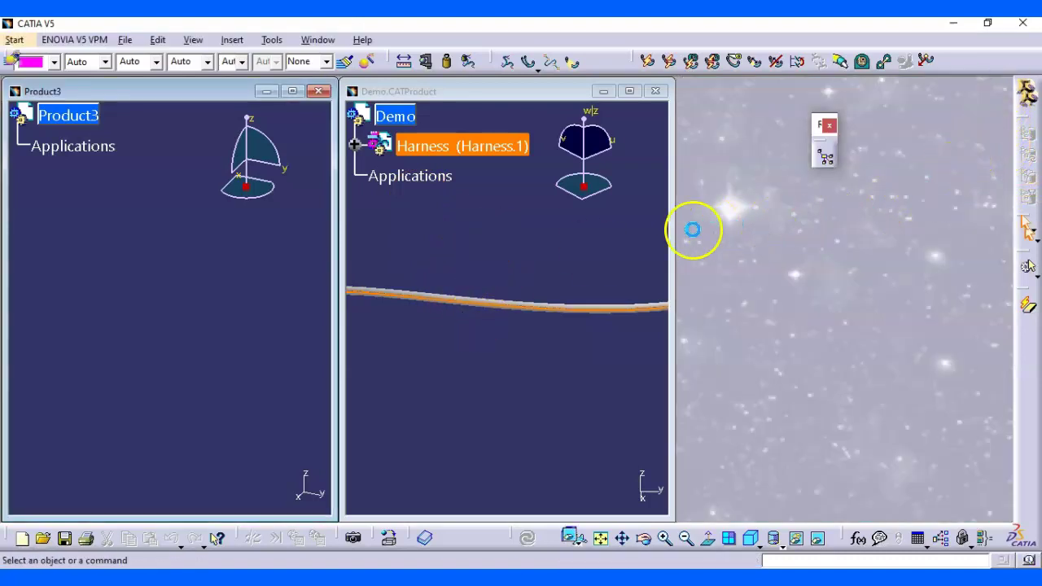
click(317, 40)
click(352, 99)
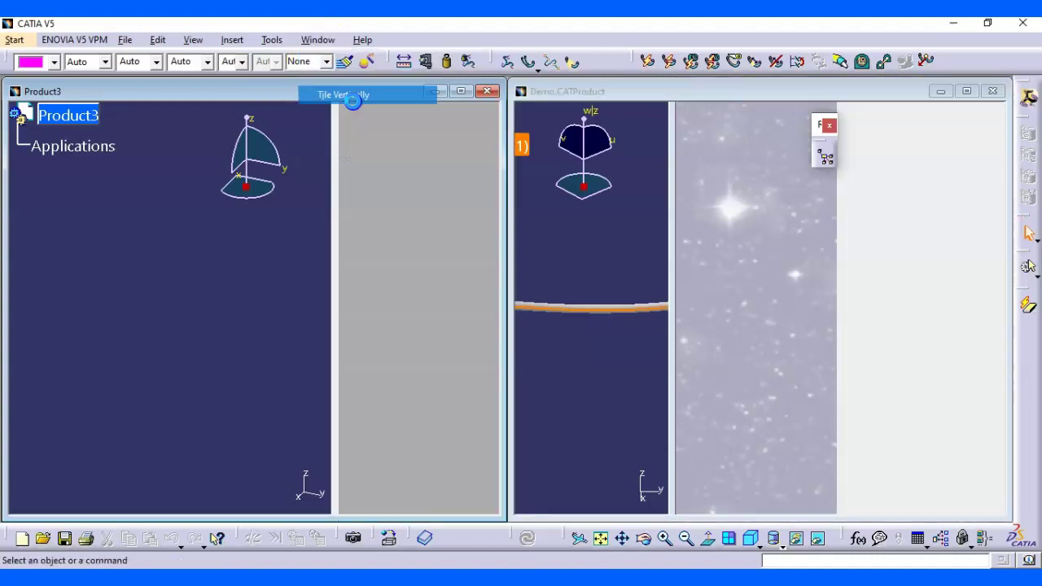
click(579, 213)
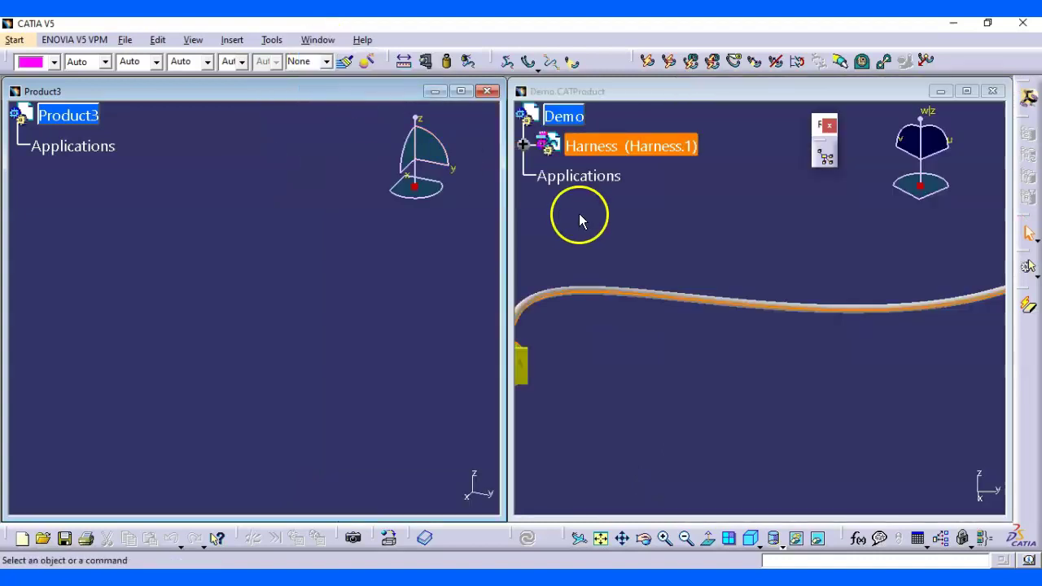
middle_drag(710, 283, 704, 186)
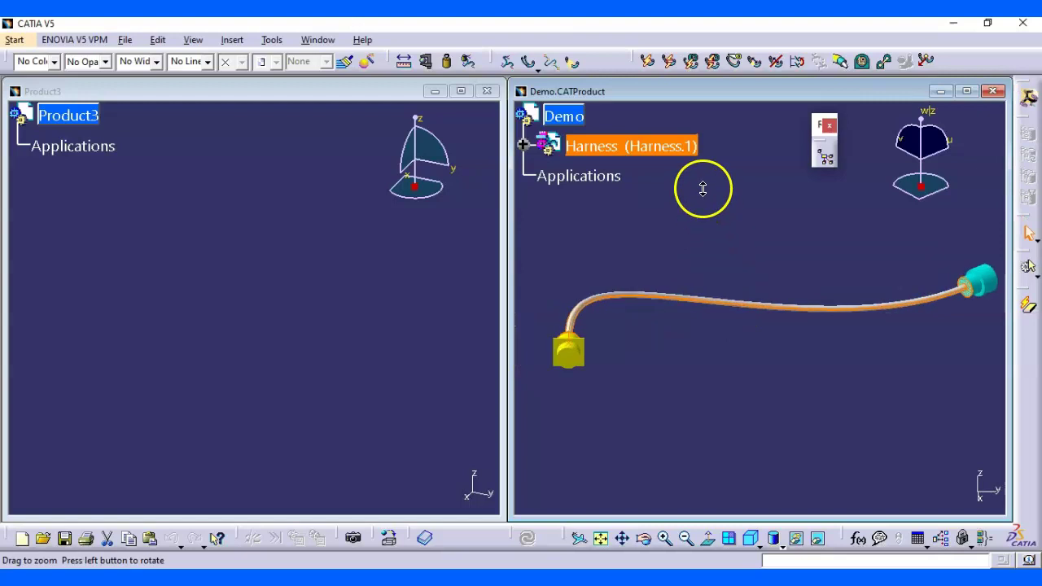
- Activate the empty new product and switch to the Electrical Harness Flattening workbench
click(587, 118)
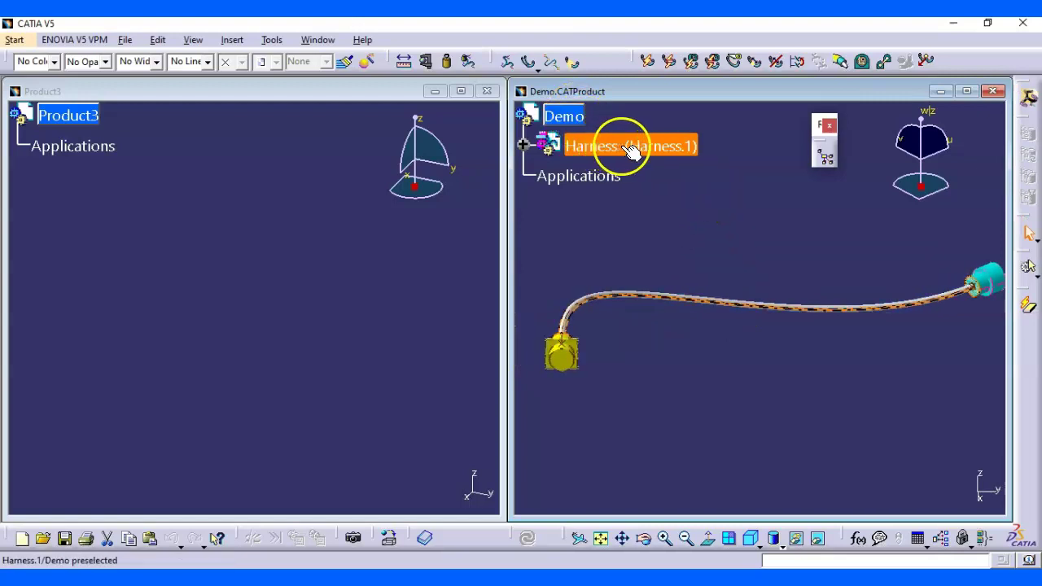
click(96, 122)
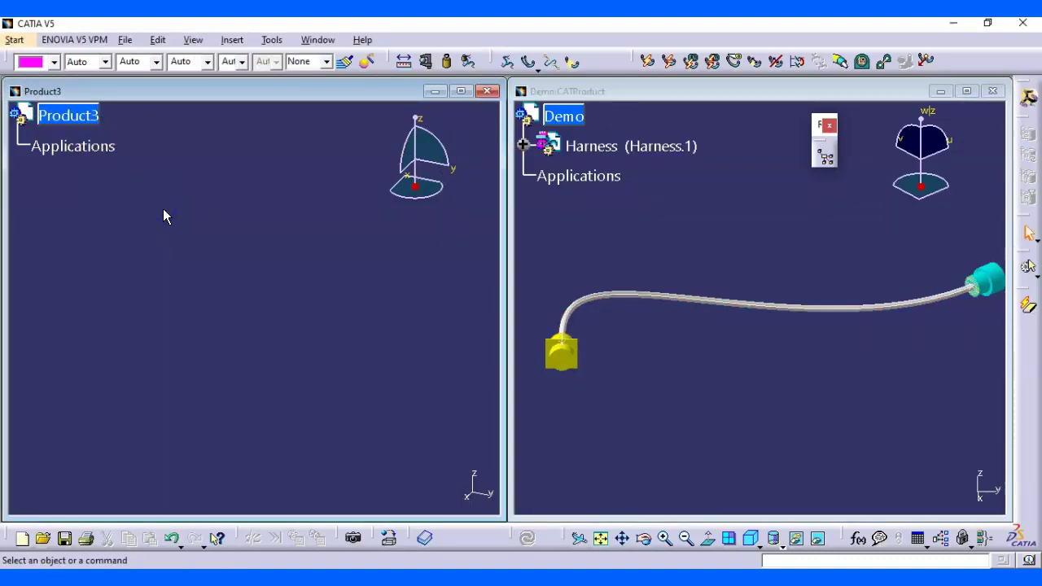
click(16, 40)
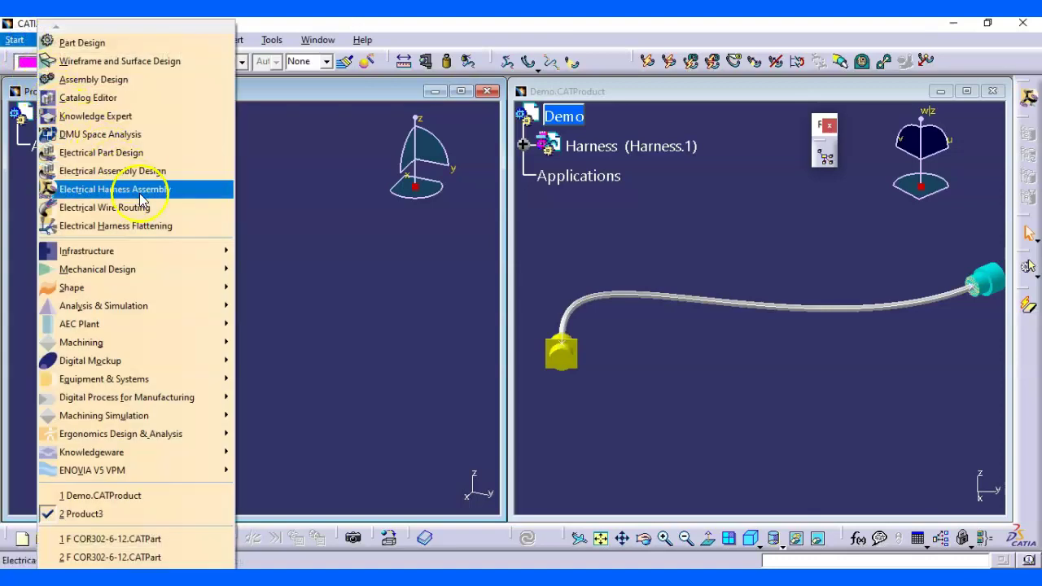
click(135, 234)
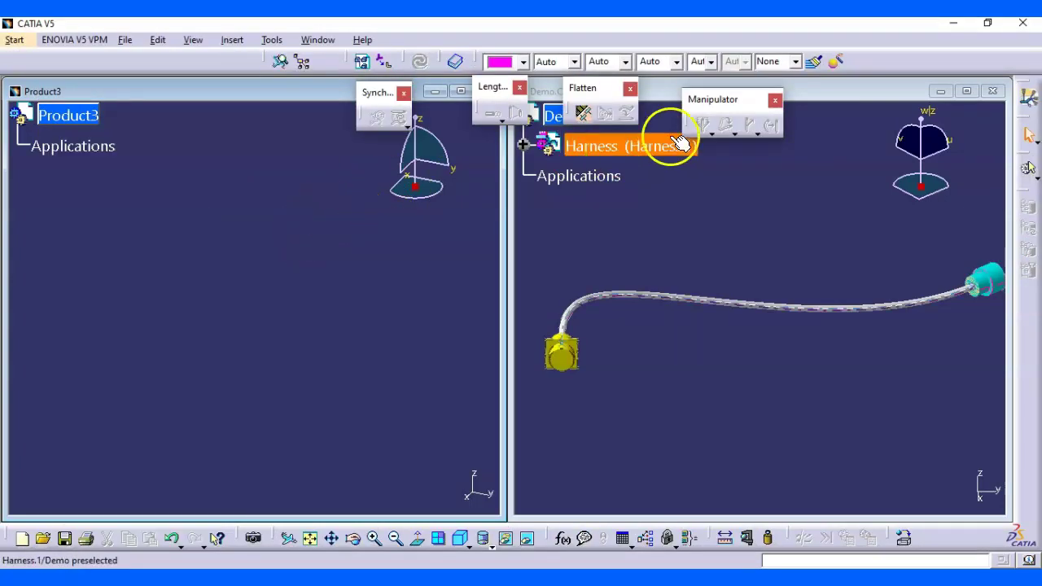
- Define the new product's harness flattening parameters with the xy plane active, Coarse algorithm mode and Standard angle mode
click(586, 114)
click(586, 114)
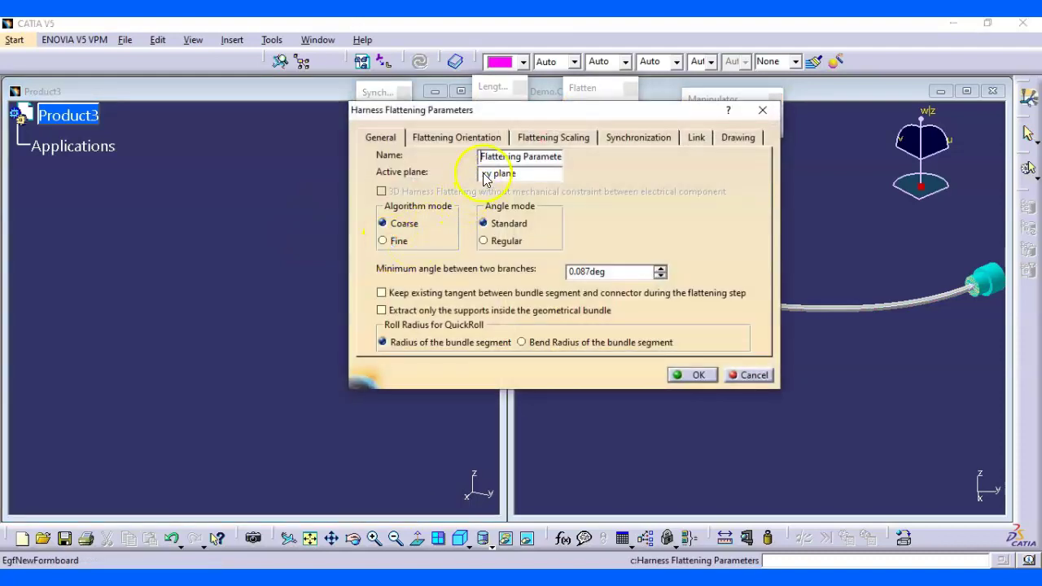
click(681, 374)
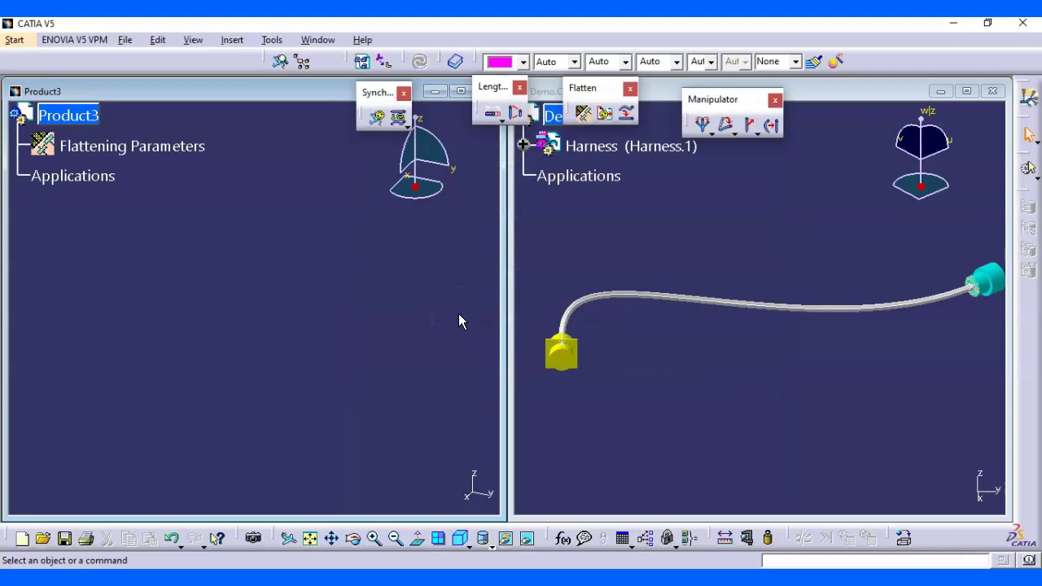
- Extract Harness.1 from the Demo product into the new flattening product
click(627, 115)
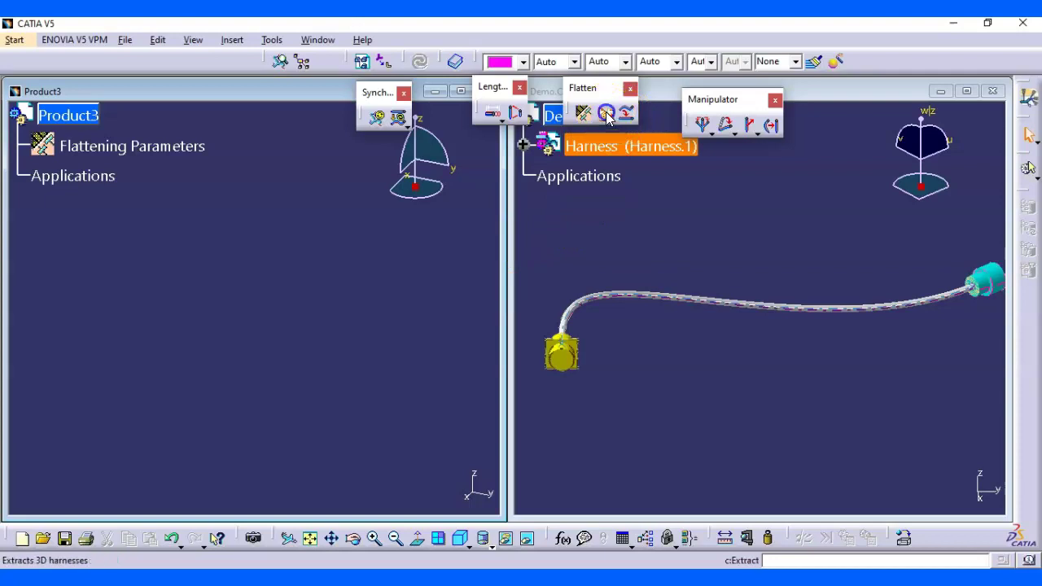
click(646, 155)
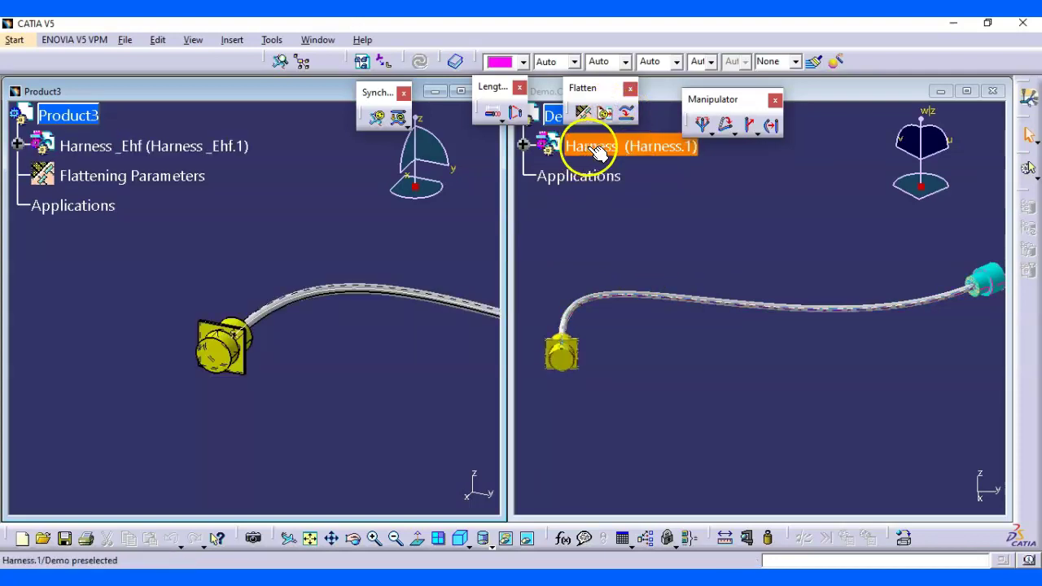
middle_drag(379, 223, 407, 265)
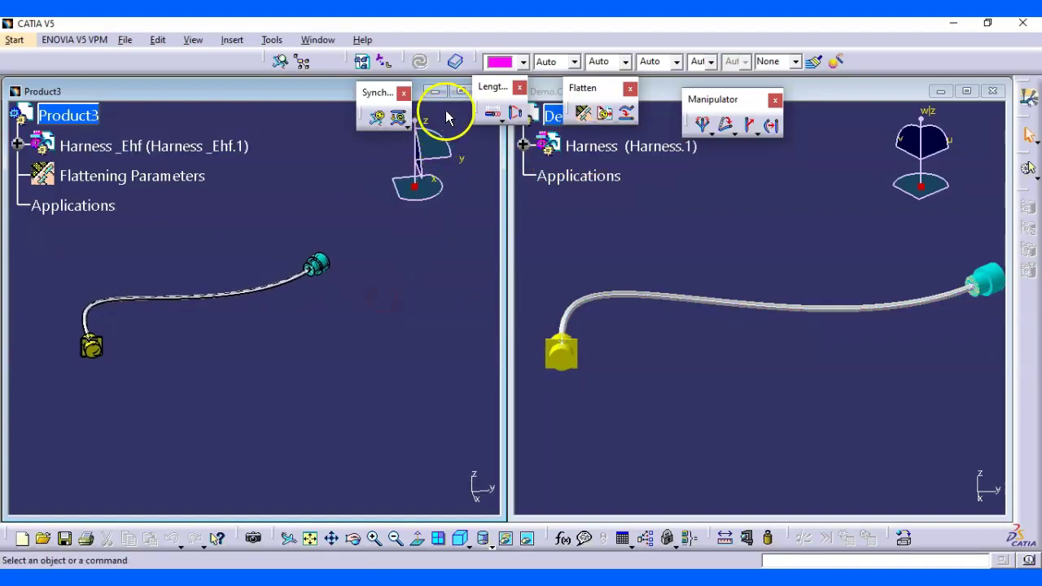
- Dock the floating Length, Manipulator, Flatten and Synchronization toolbars above the graphics area
drag(489, 89, 200, 53)
drag(735, 98, 903, 58)
drag(582, 87, 135, 65)
drag(373, 92, 53, 54)
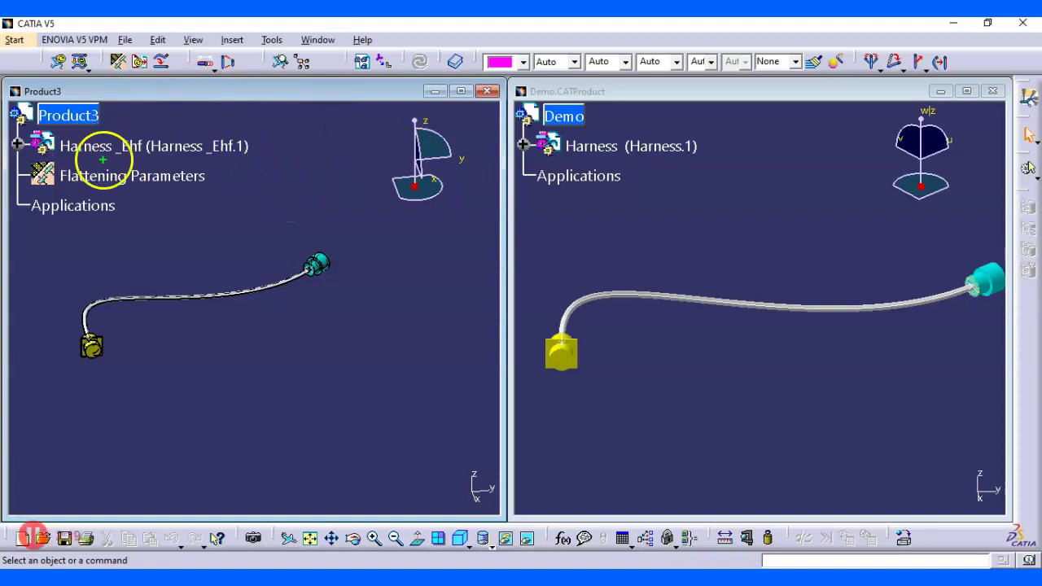
drag(18, 124, 261, 160)
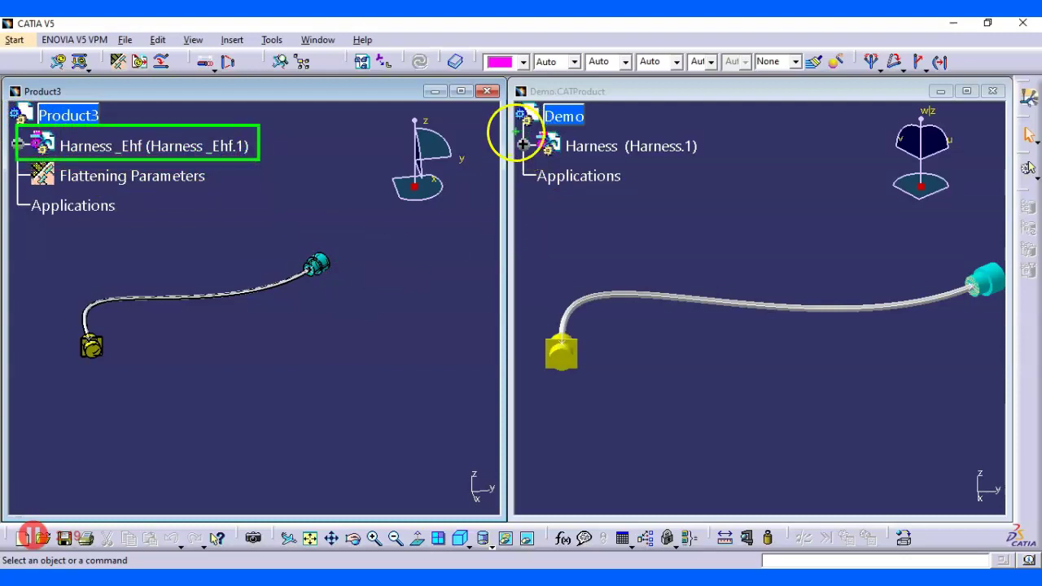
mouse_move(515, 128)
mouse_down()
mouse_move(653, 166)
mouse_move(736, 166)
mouse_up()
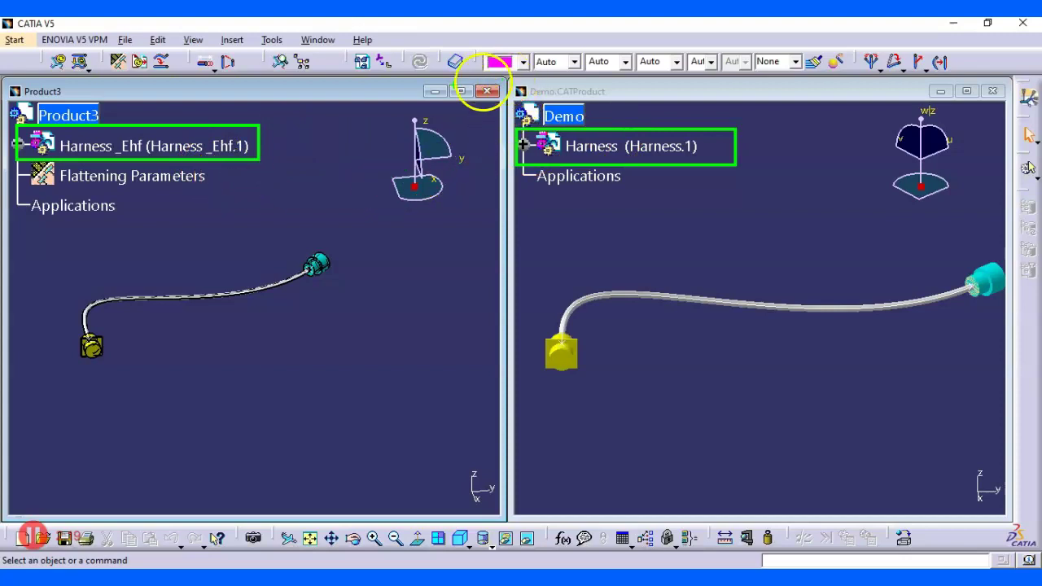
click(293, 196)
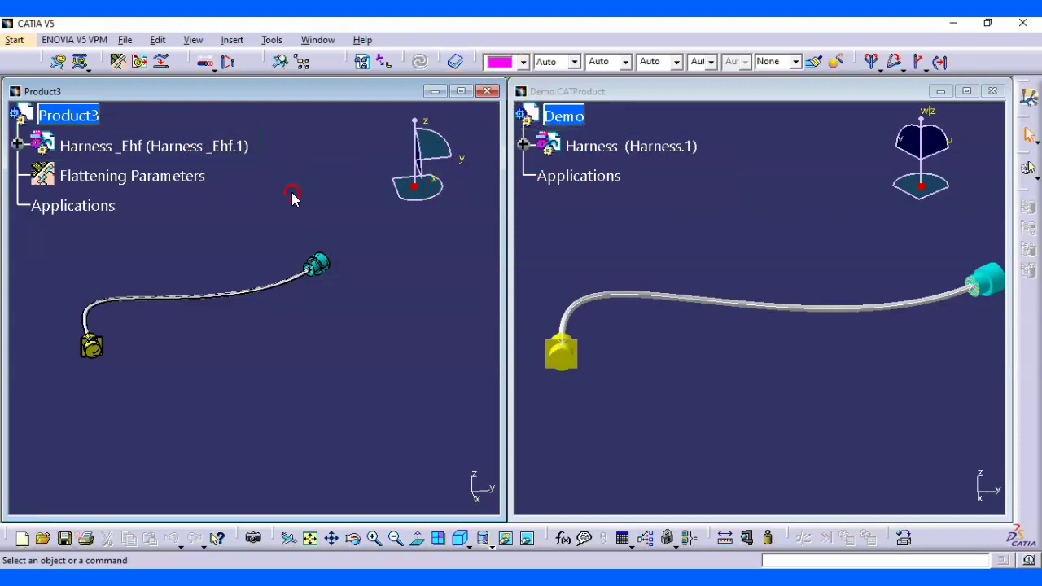
- Flatten the extracted Harness_Ehf on the xy plane with Coarse algorithm mode and Standard angle mode
click(459, 91)
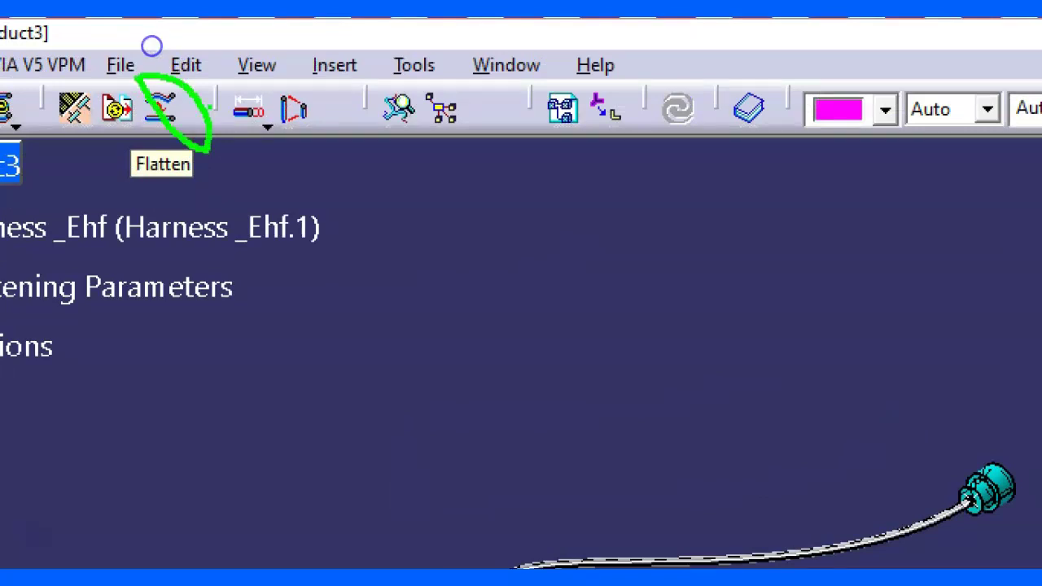
click(162, 109)
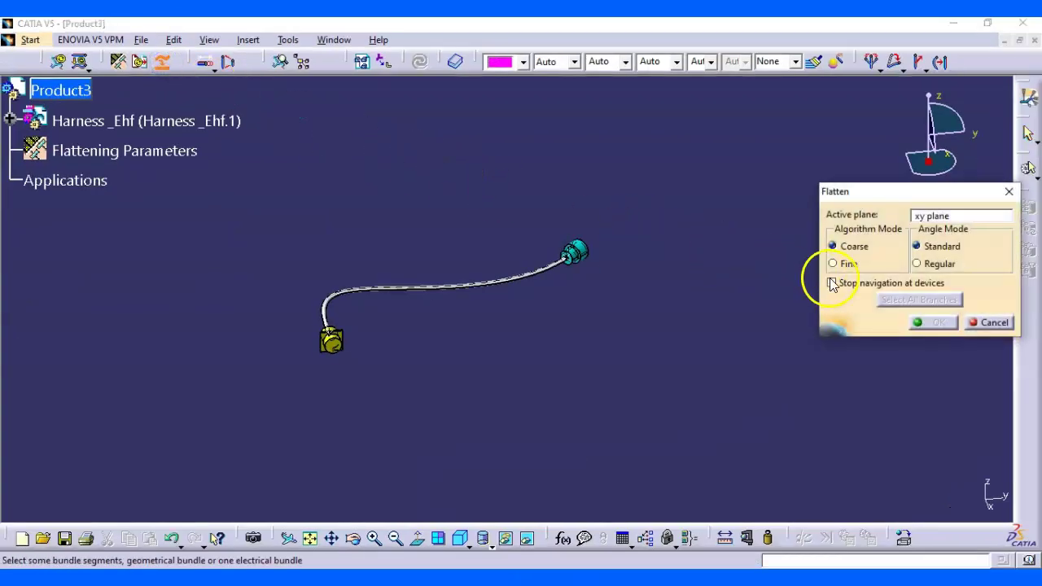
click(184, 120)
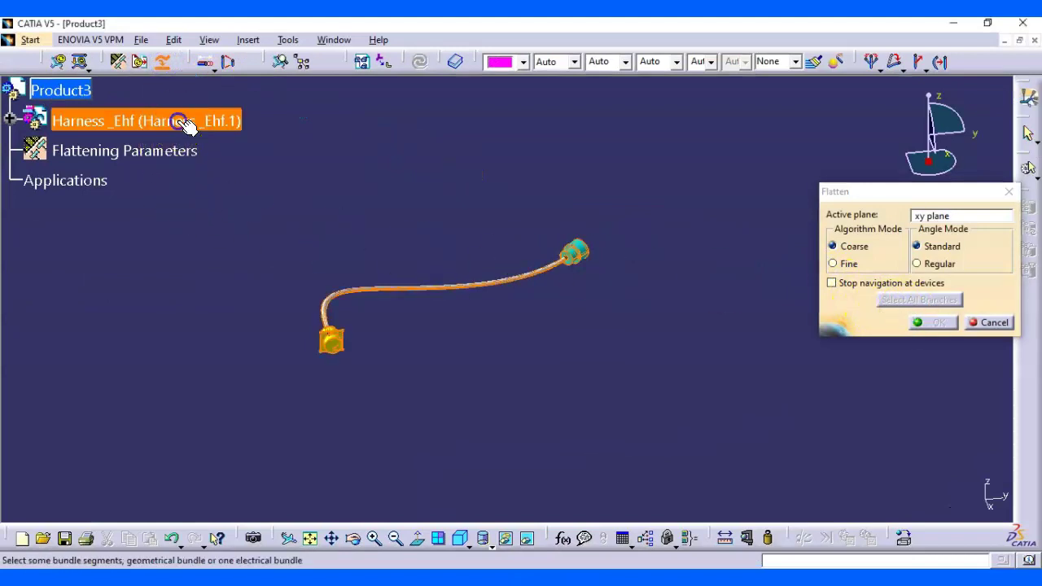
click(937, 322)
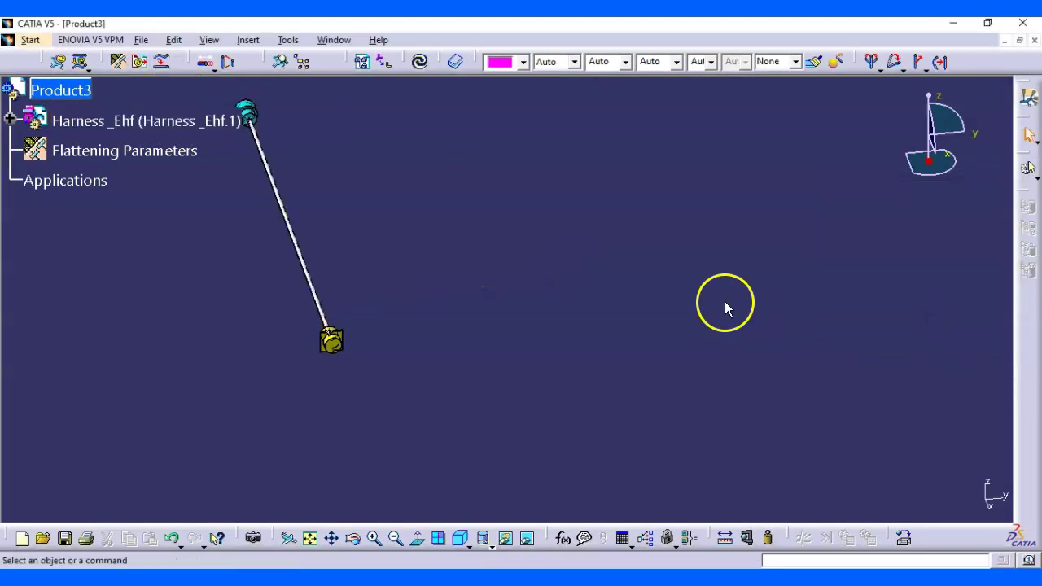
- Display the flattened harness shaded without edges and update the product
middle_drag(833, 330, 668, 293)
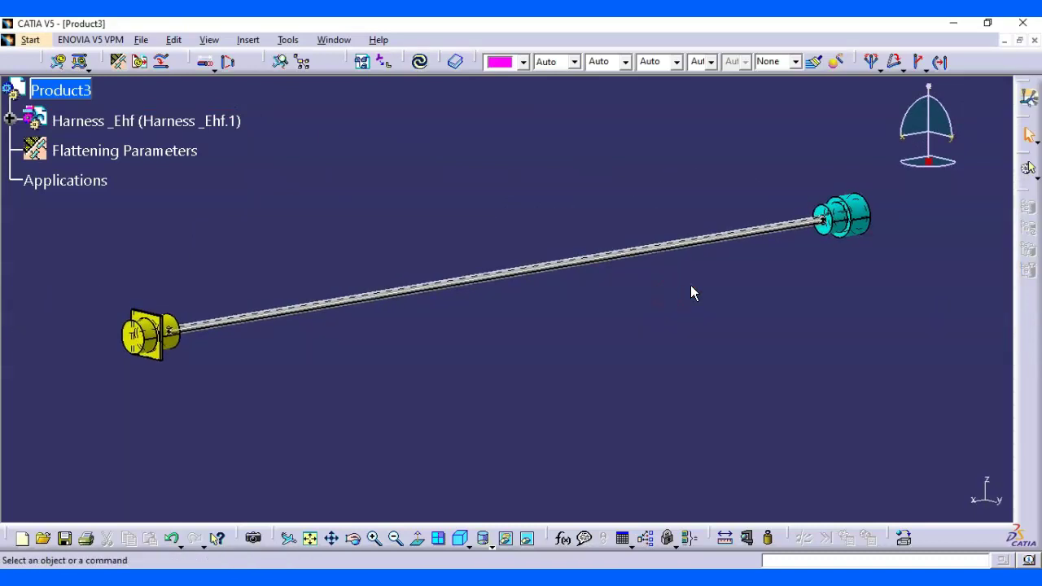
click(486, 538)
click(491, 470)
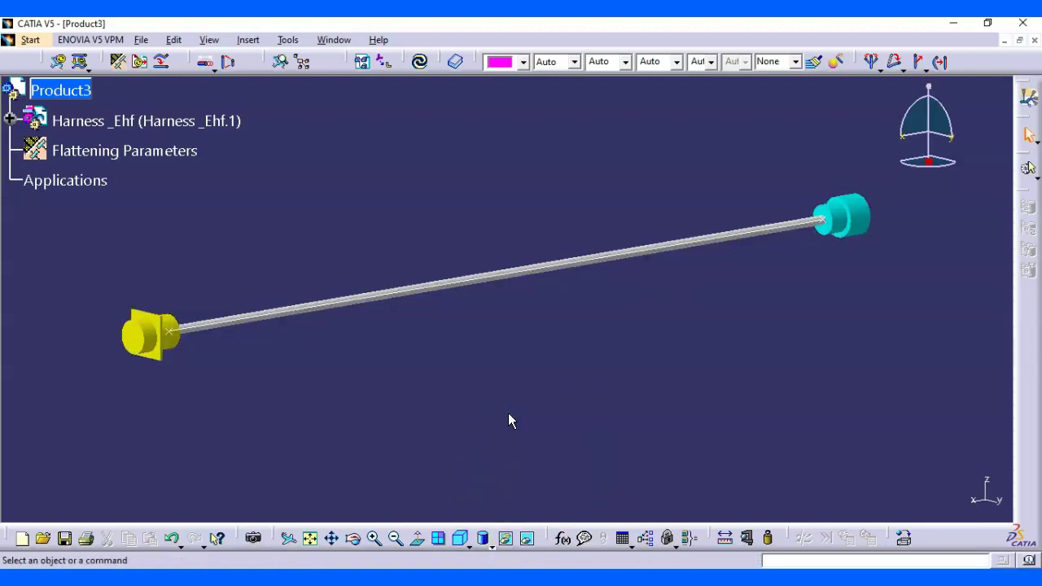
click(419, 63)
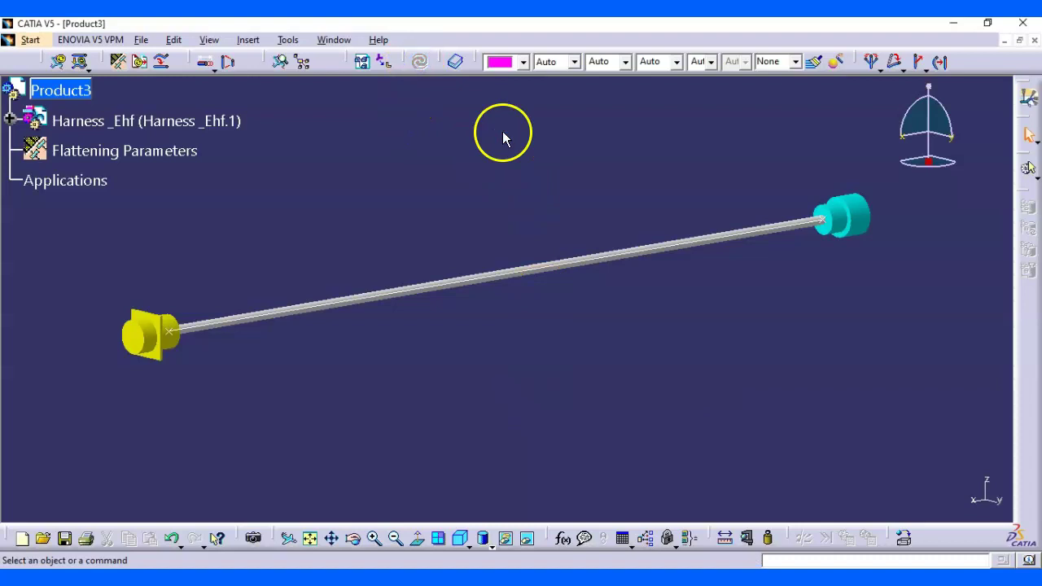
- Create a new drawing document with a blank sheet
click(141, 41)
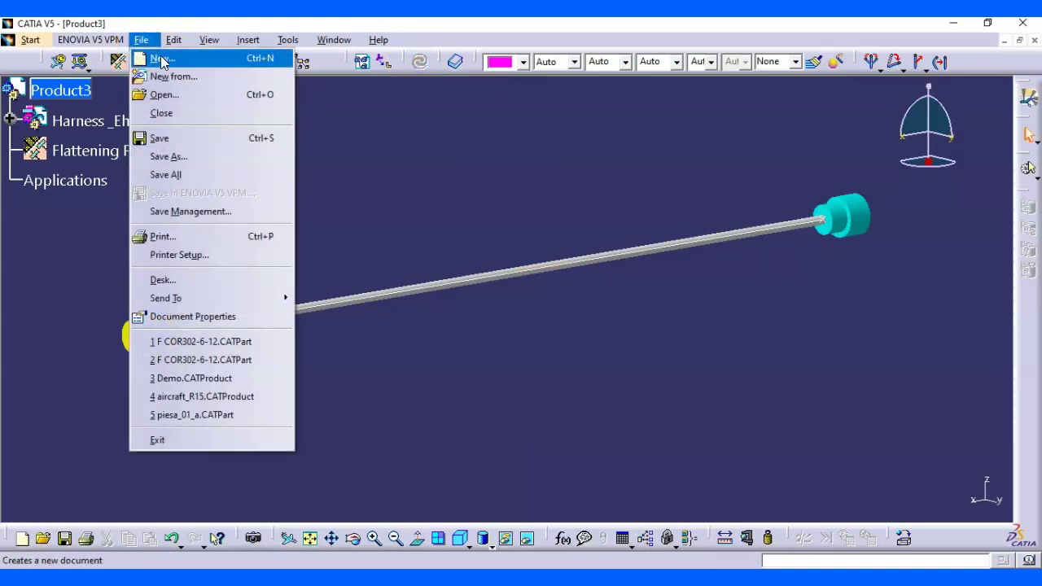
click(162, 60)
click(427, 329)
click(472, 377)
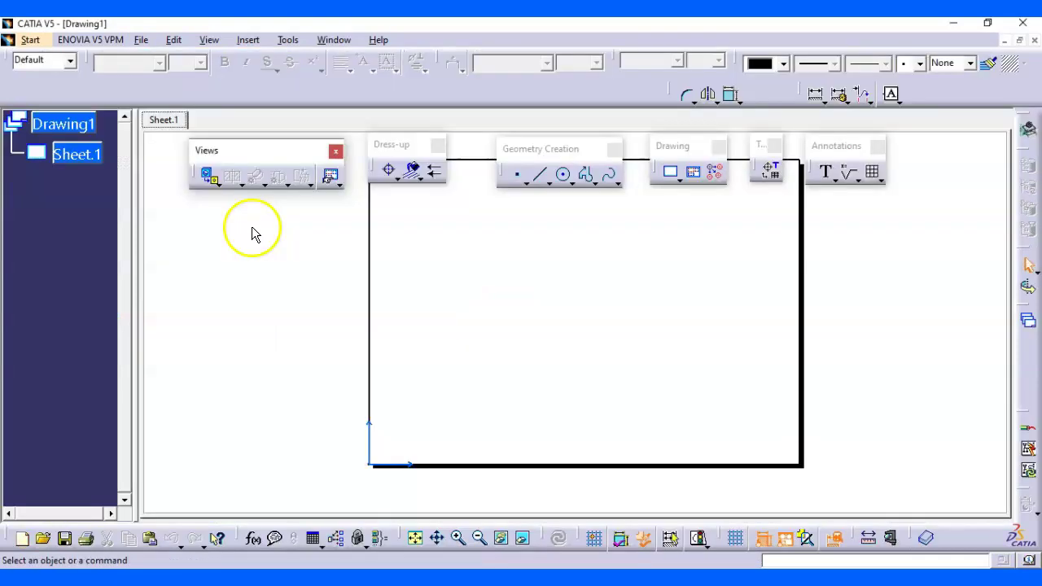
- Start a front view with the windows tiled and pick the narrow side face of the yellow connector's plate in the flattened product as reference
click(209, 176)
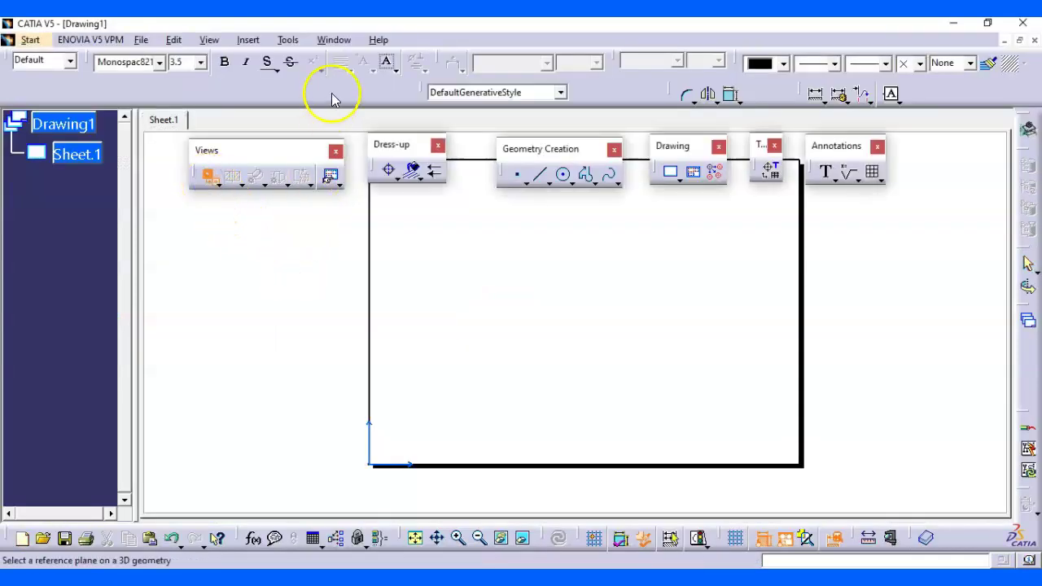
click(336, 39)
click(372, 94)
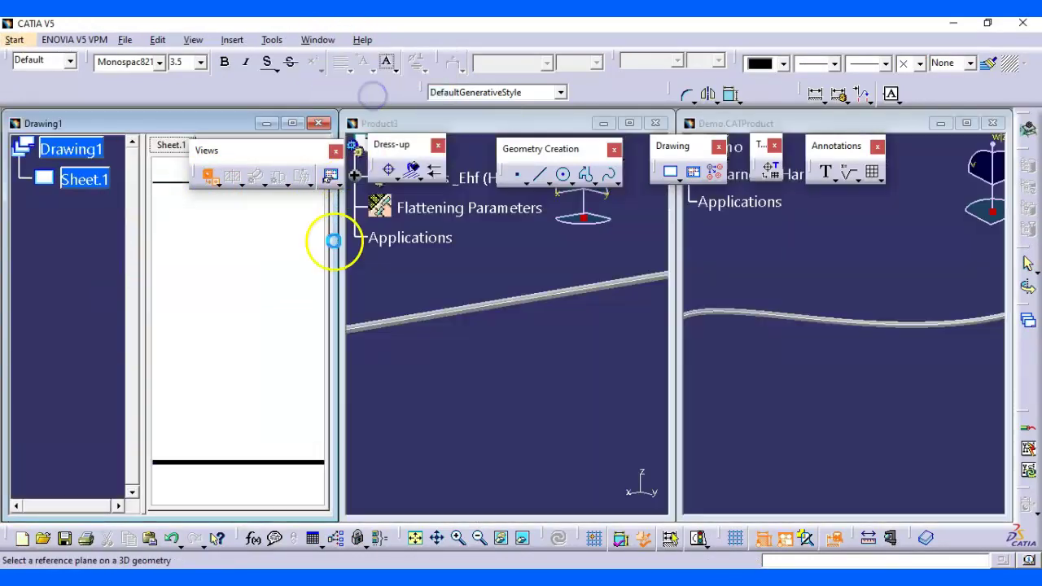
click(475, 126)
click(494, 235)
click(537, 330)
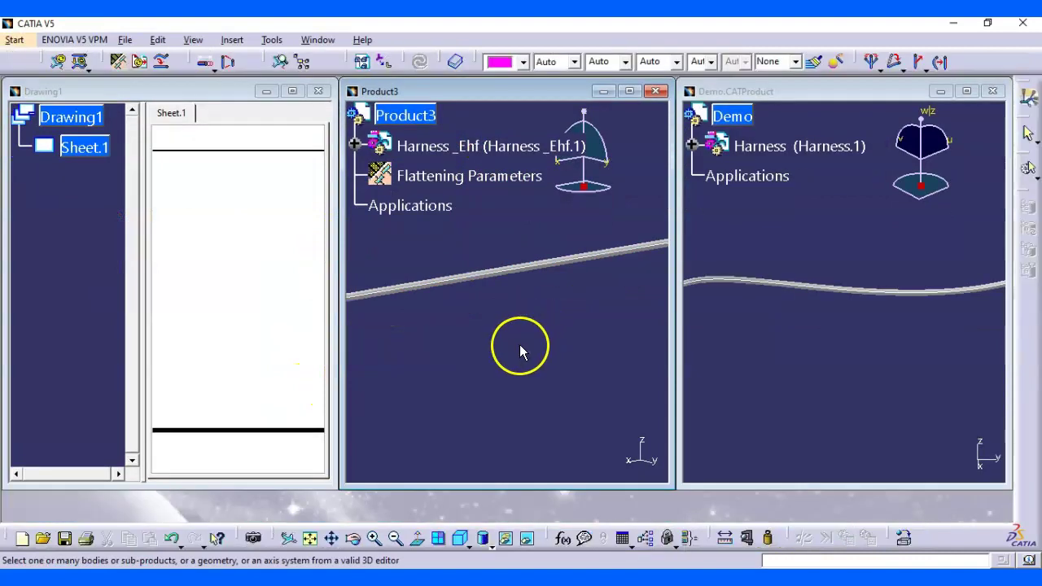
middle_drag(484, 337, 670, 379)
middle_drag(595, 335, 620, 317)
click(516, 357)
middle_drag(516, 357, 716, 226)
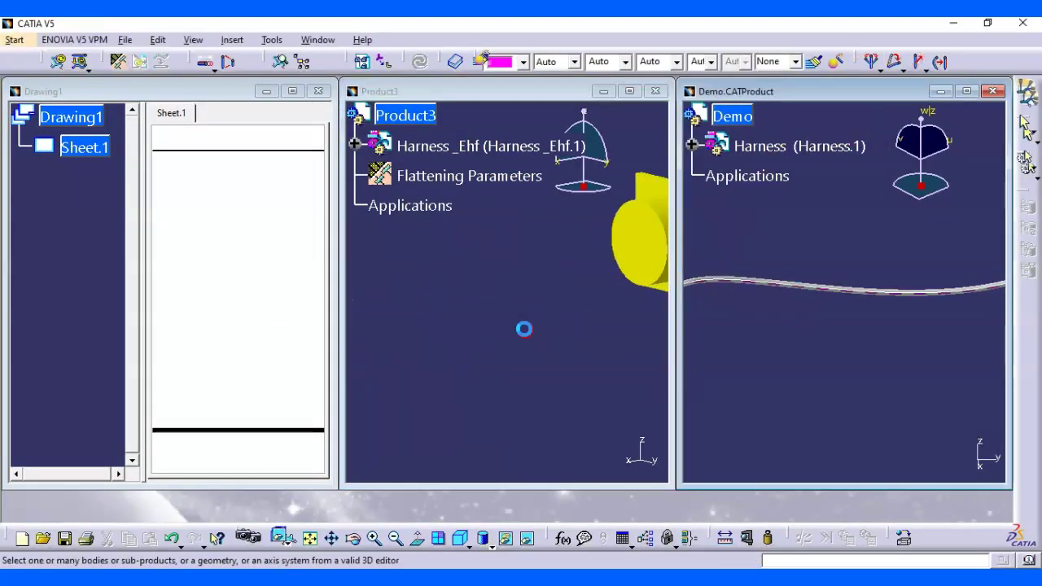
middle_drag(478, 342, 464, 288)
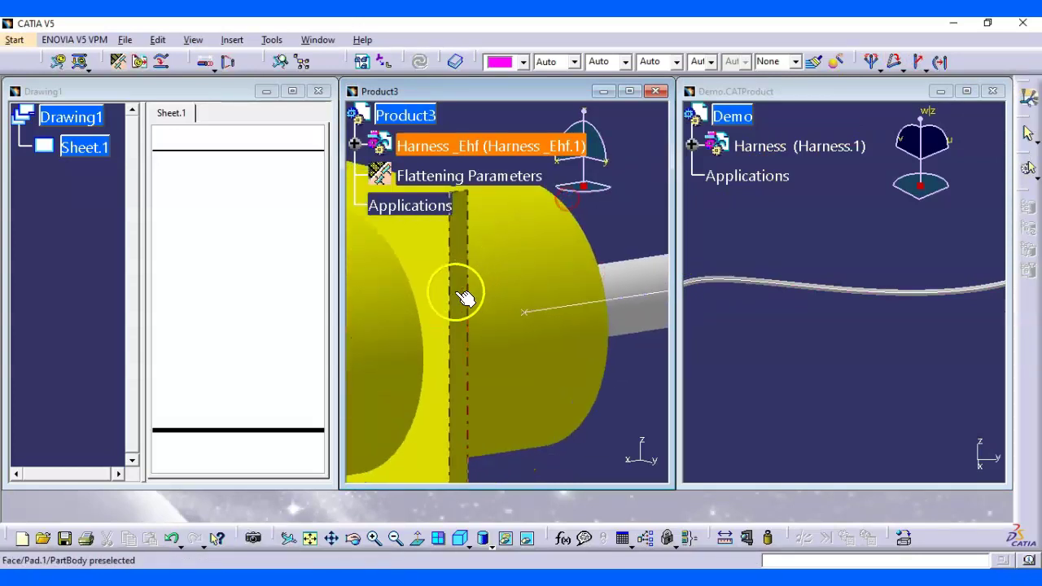
click(428, 293)
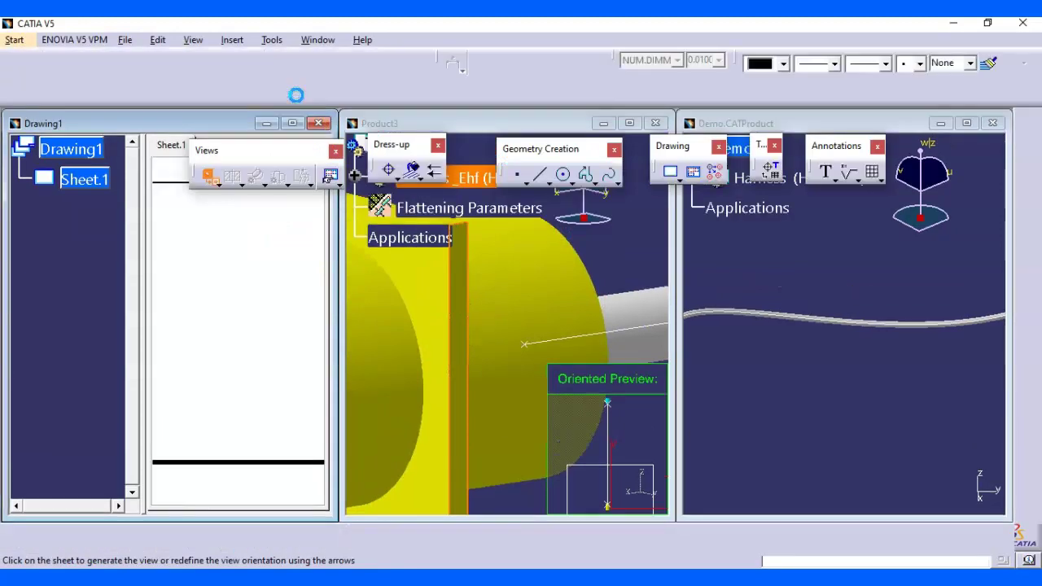
- Rotate the front view preview so the harness lies horizontally and generate the view on the drawing sheet
click(293, 126)
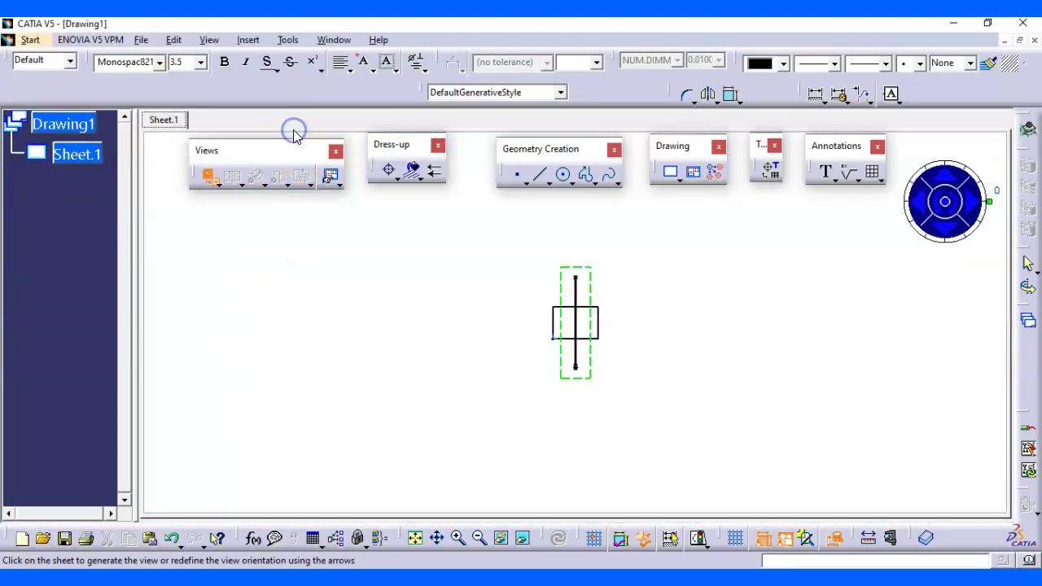
click(954, 210)
click(954, 216)
click(954, 216)
click(854, 342)
mouse_move(841, 337)
middle_down()
mouse_move(831, 228)
mouse_move(806, 282)
mouse_move(786, 293)
middle_up()
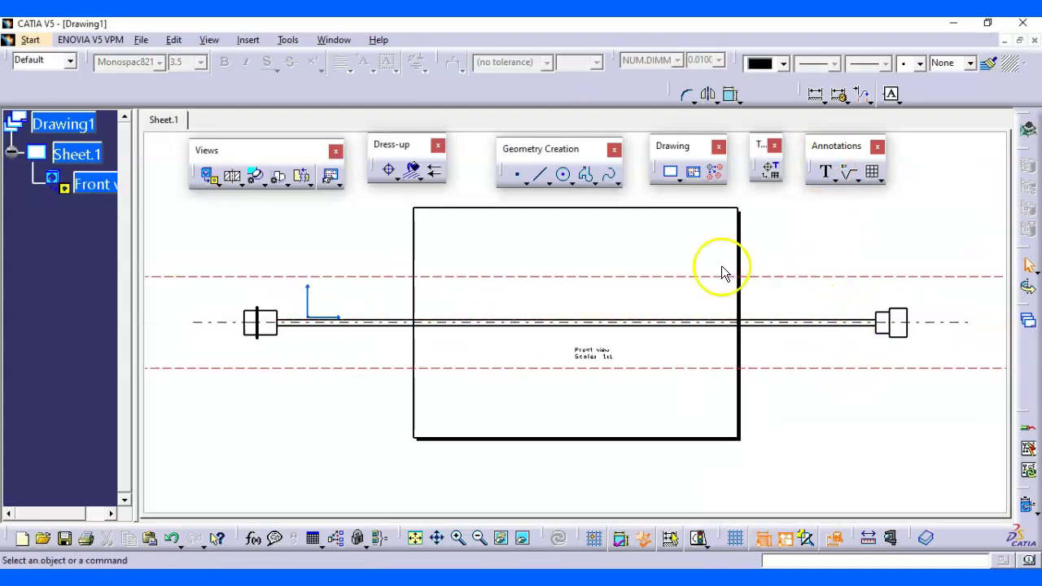
- Set the format of Sheet.1 to A0 ISO
right_click(86, 152)
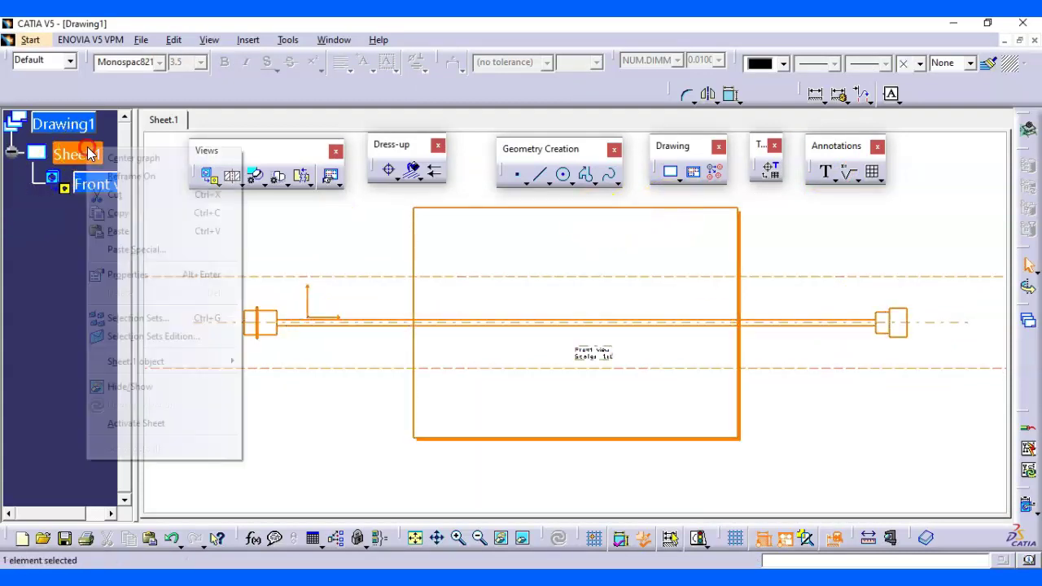
click(131, 274)
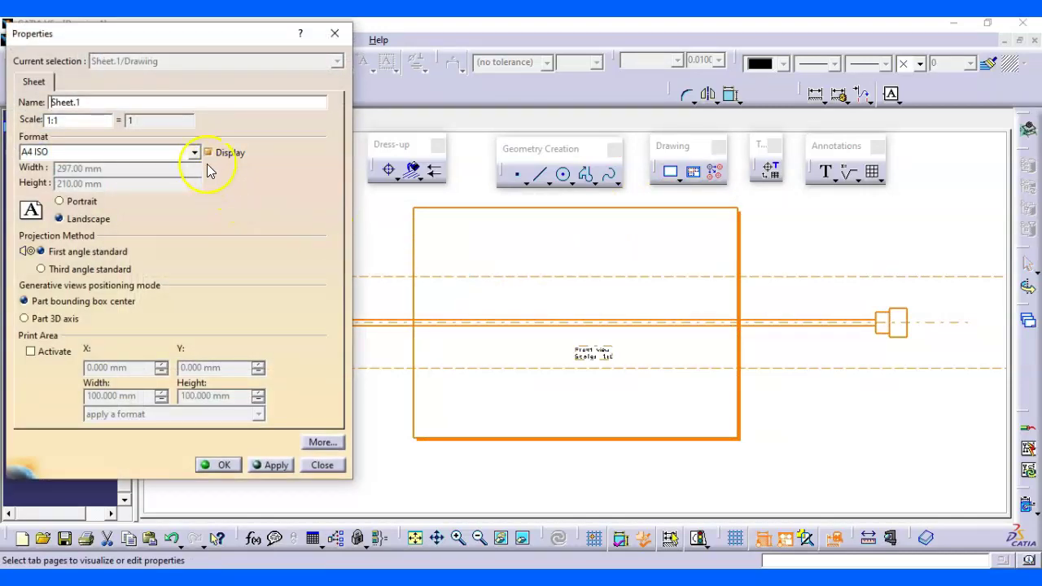
click(194, 152)
click(42, 168)
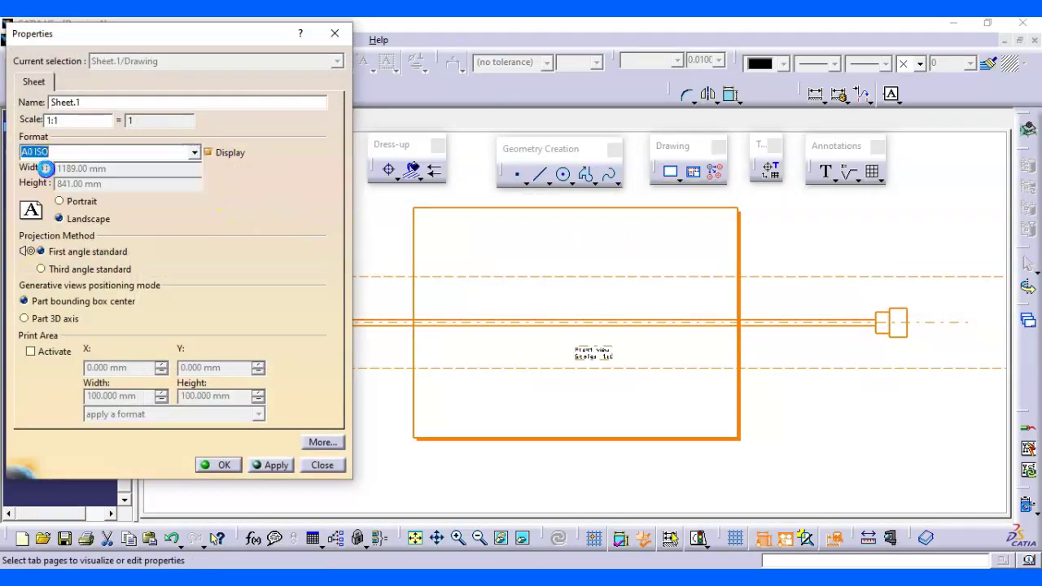
click(273, 466)
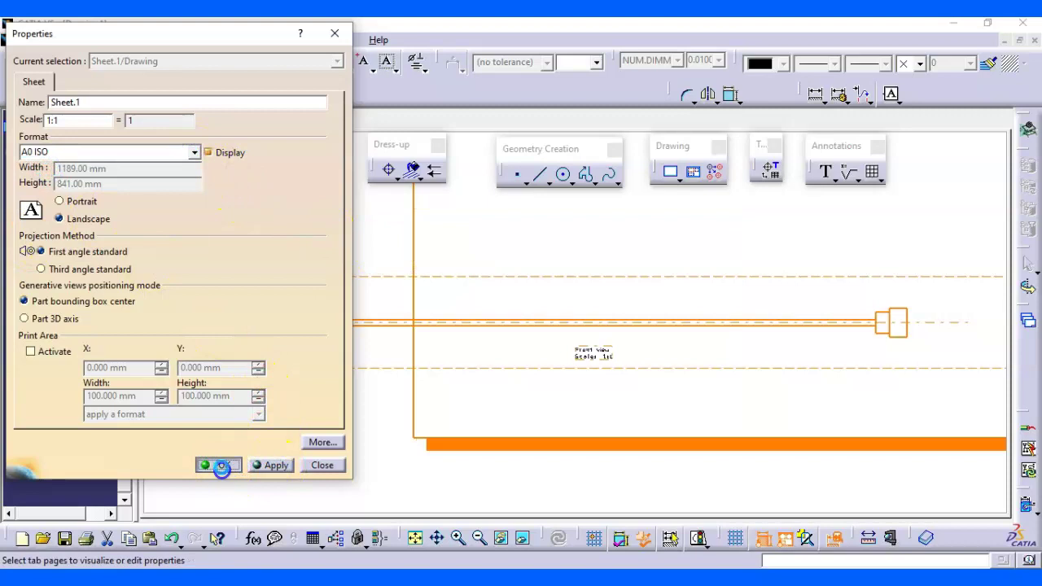
click(222, 469)
- Move the front view inside the enlarged sheet, around the middle of its area
mouse_move(670, 252)
middle_down()
mouse_move(691, 279)
mouse_move(624, 299)
middle_up()
drag(624, 309, 871, 237)
middle_drag(832, 294, 634, 428)
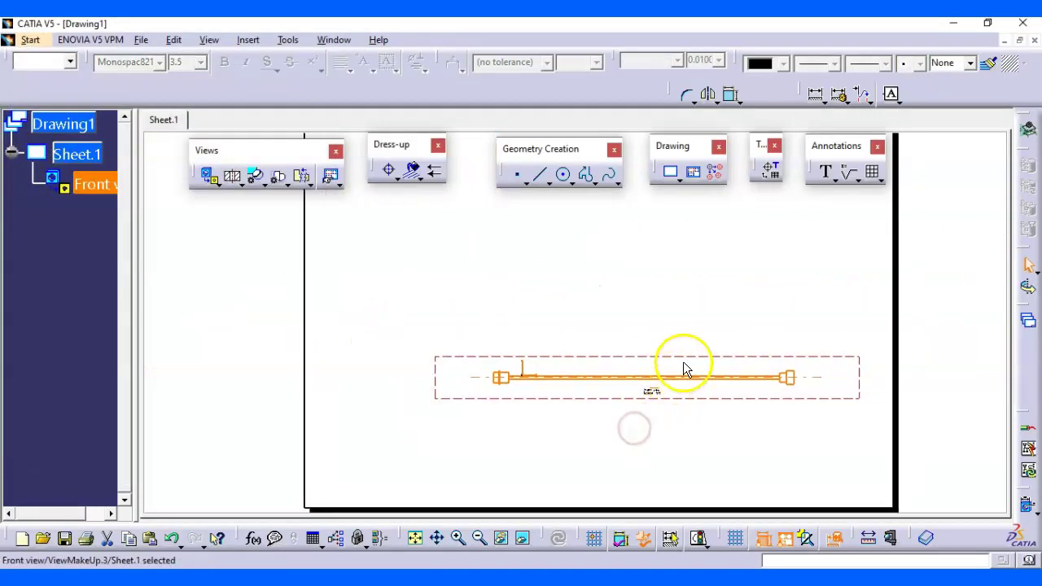
drag(688, 354, 654, 228)
- Hide the vertical and horizontal axis arrows near the flanged connector in the front view
middle_drag(708, 323, 464, 314)
right_click(425, 277)
click(488, 480)
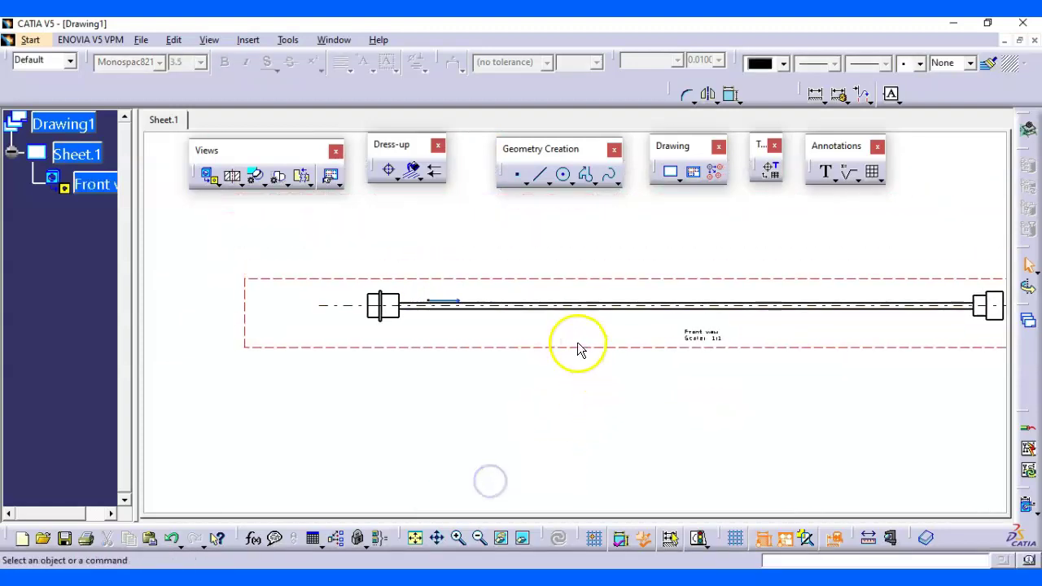
right_click(455, 304)
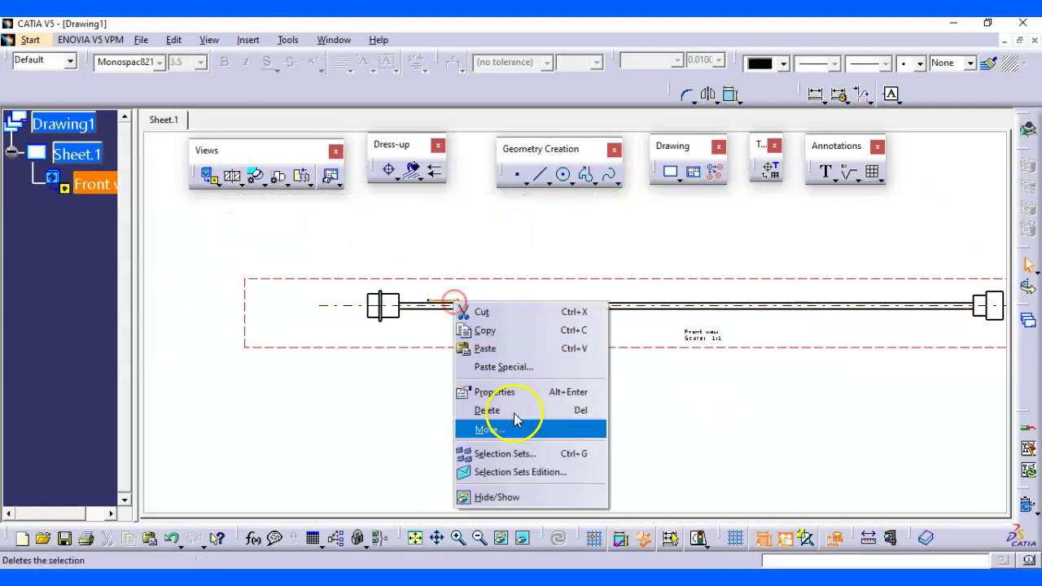
click(502, 497)
middle_drag(693, 356, 568, 340)
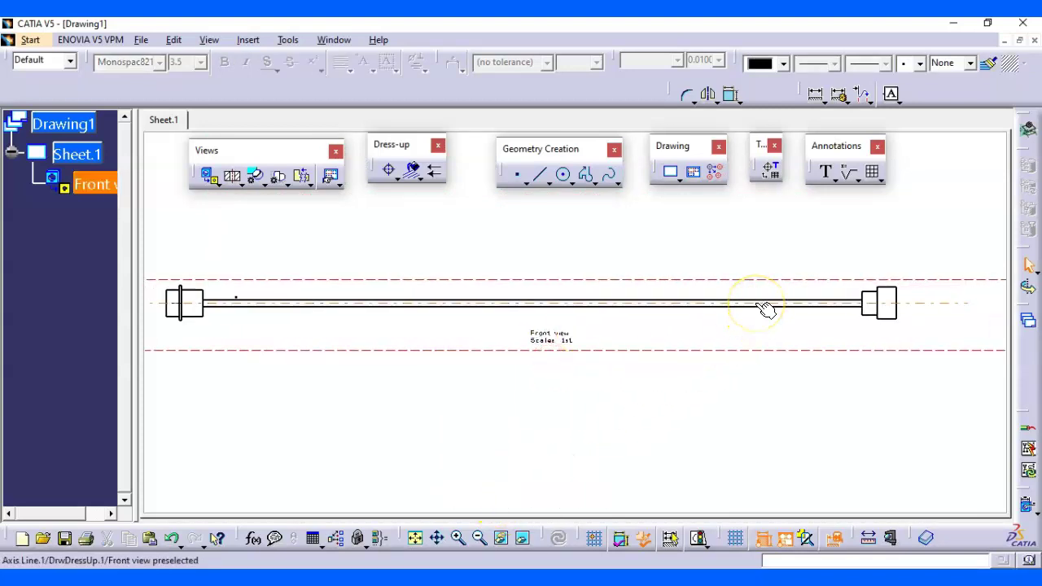
click(779, 392)
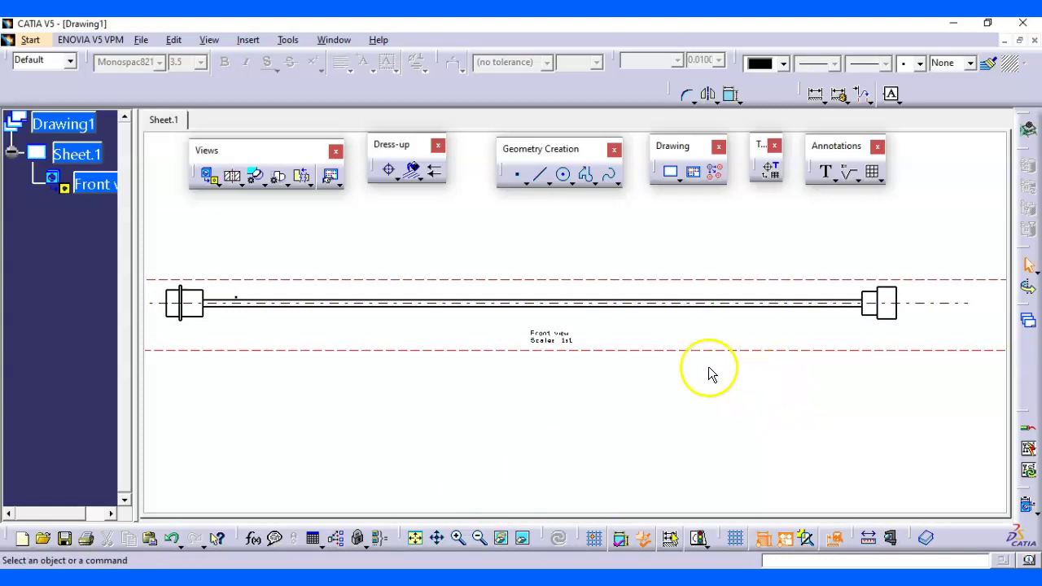
click(220, 183)
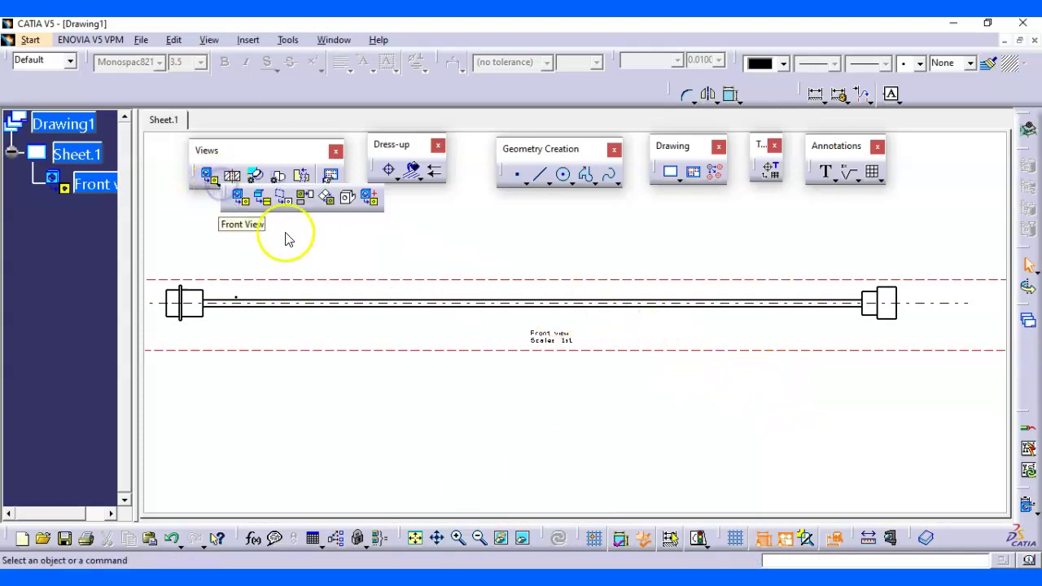
click(324, 238)
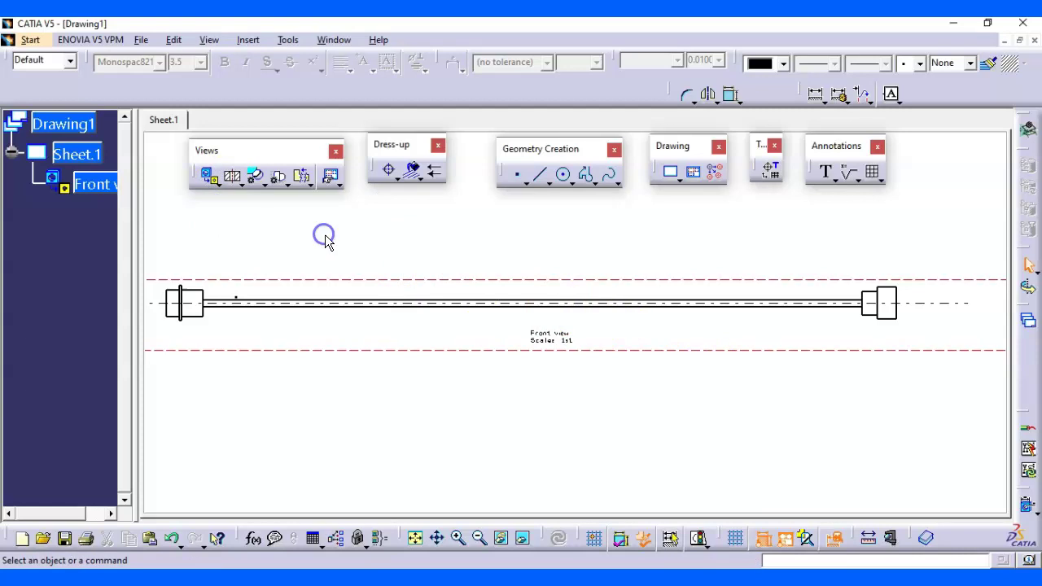
- Place the Bundle Specifications text template on the bundle segment and move the front view's name and scale label clear of it
click(836, 178)
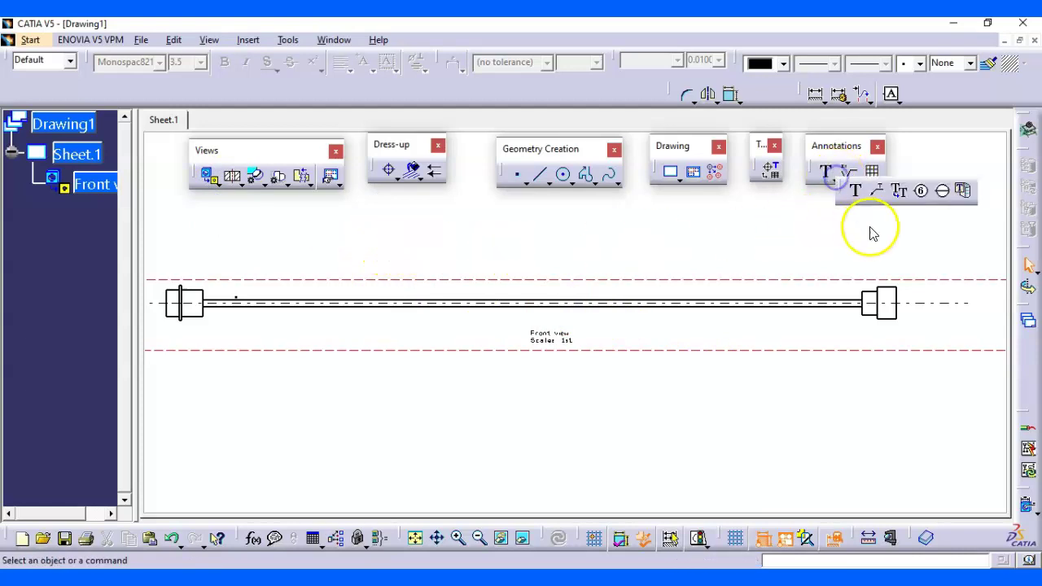
click(965, 190)
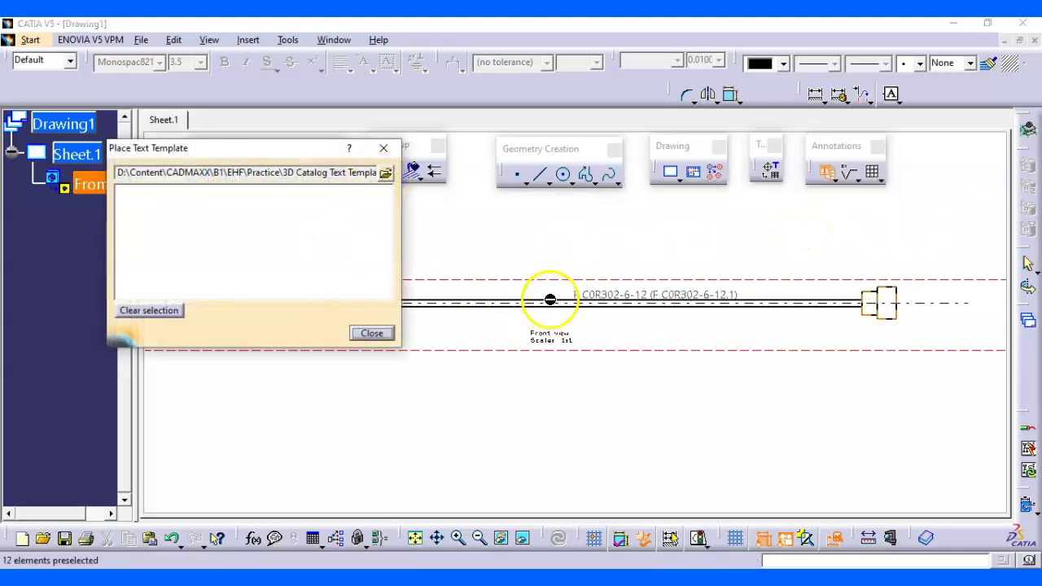
click(554, 300)
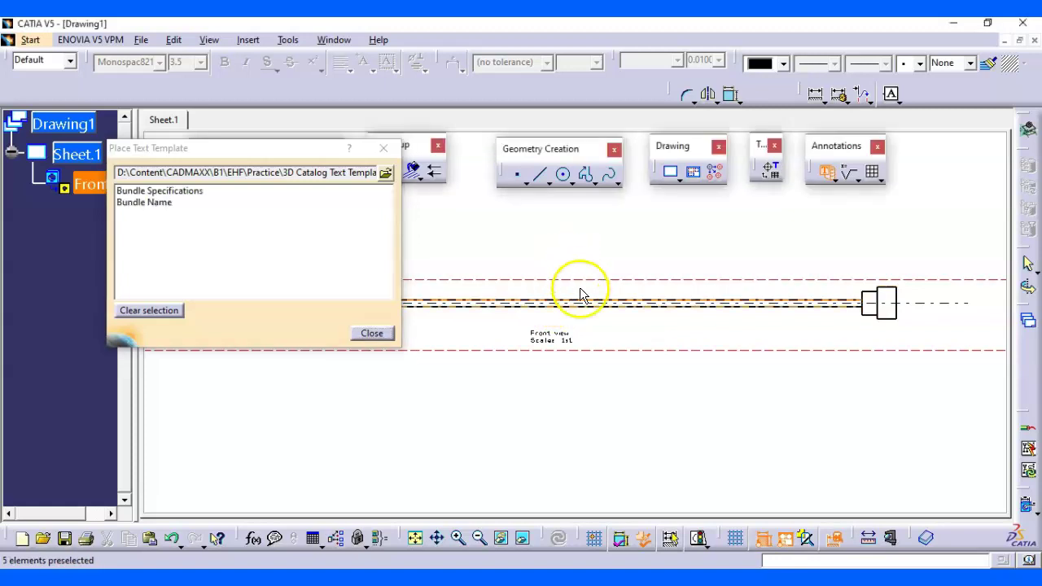
click(177, 192)
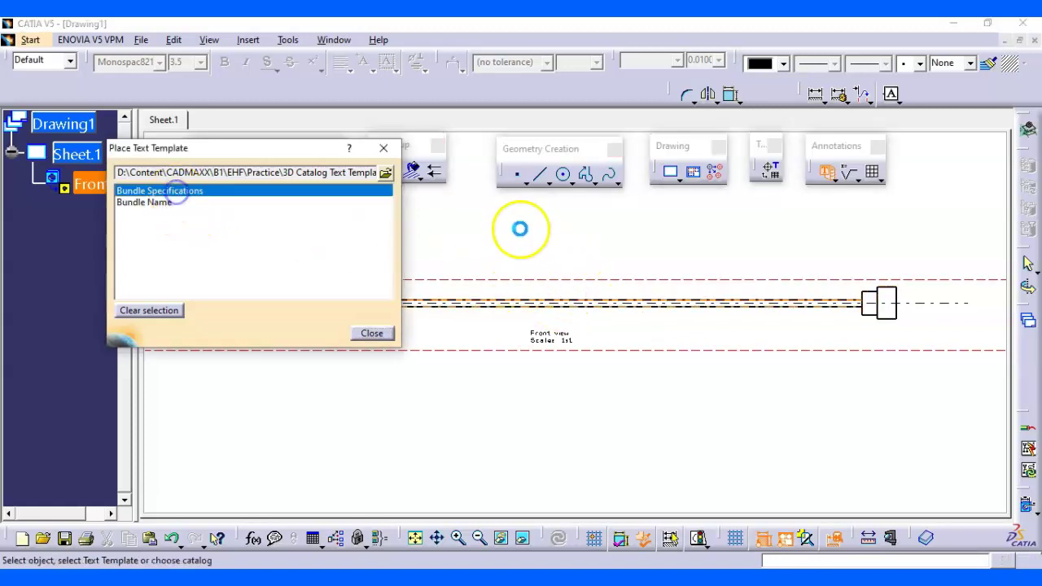
scroll(635, 367, up, 4)
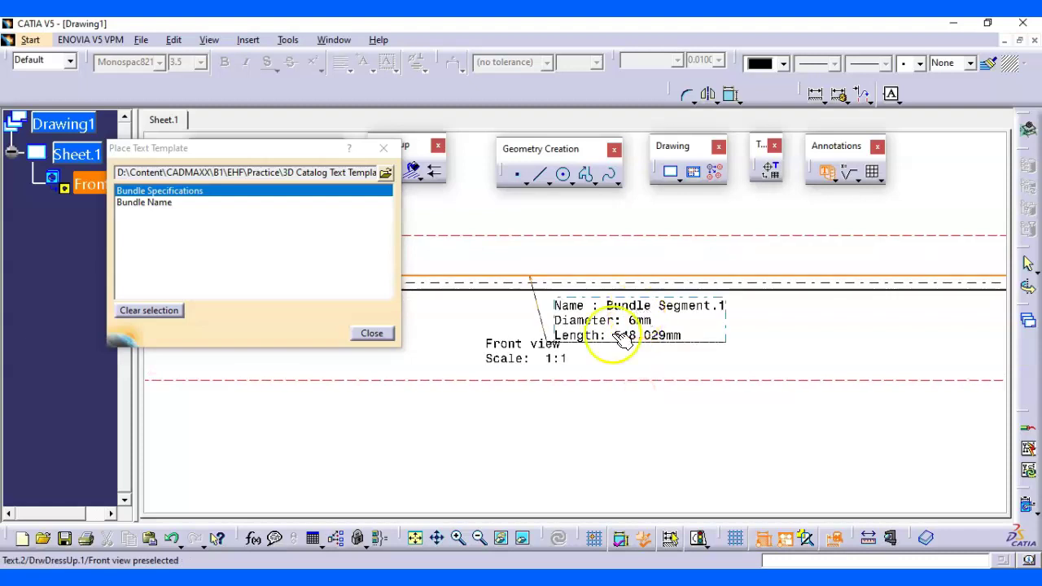
click(616, 322)
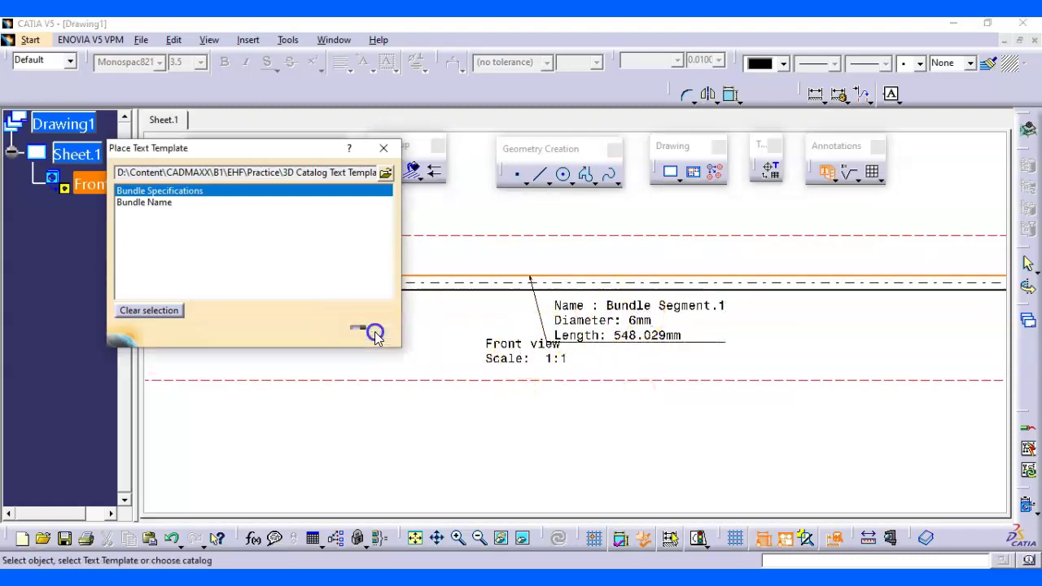
click(371, 333)
drag(518, 347, 487, 399)
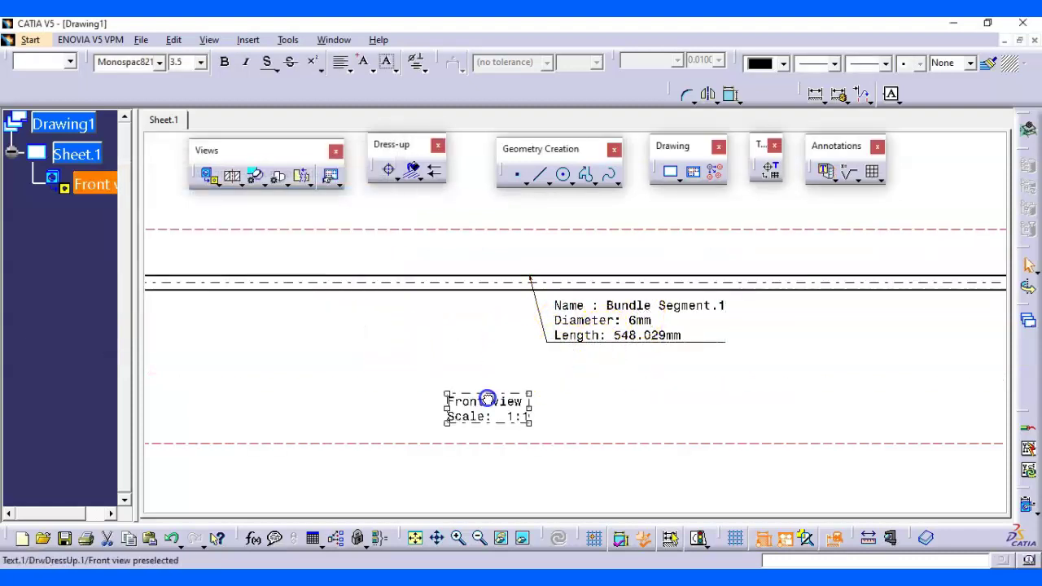
- Place the Connector Name text template on the flanged connector at the start of the bundle segment in the front view
mouse_move(640, 233)
middle_down()
mouse_move(658, 269)
mouse_move(612, 340)
mouse_move(640, 355)
mouse_move(632, 272)
mouse_move(574, 361)
middle_up()
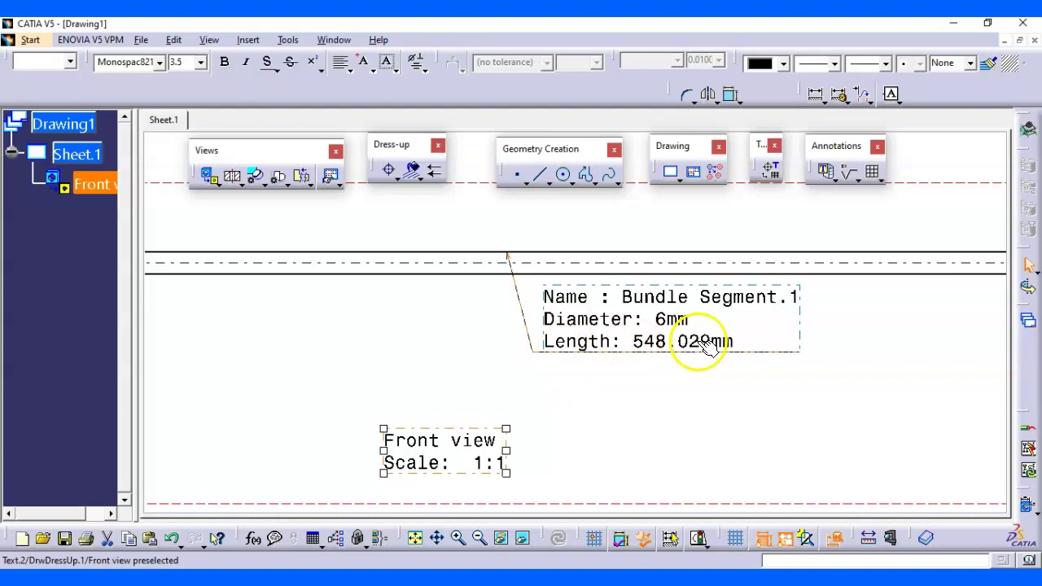
mouse_move(747, 345)
middle_down()
mouse_move(740, 333)
mouse_move(774, 396)
mouse_move(654, 351)
middle_up()
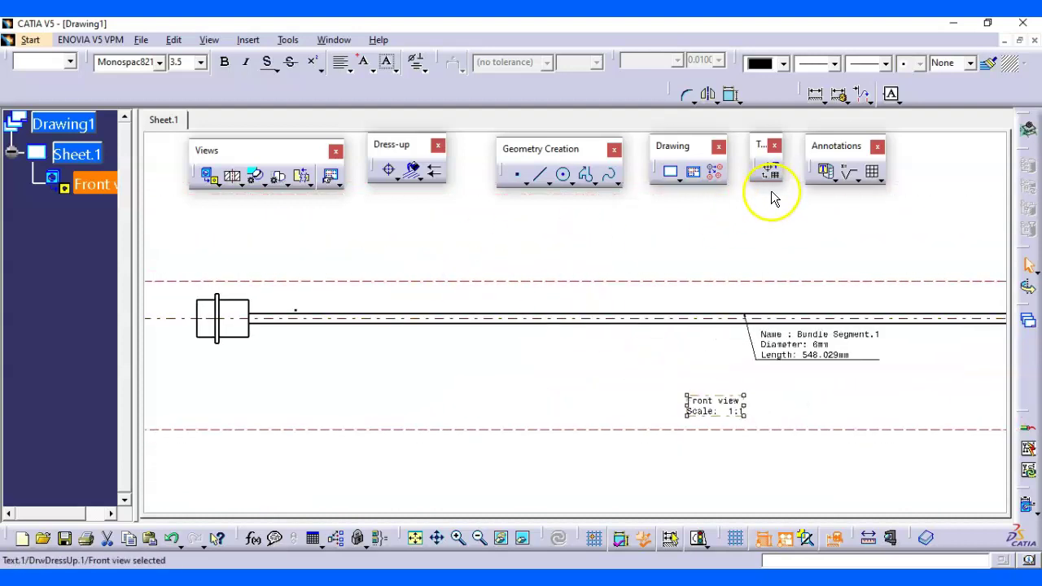
click(828, 172)
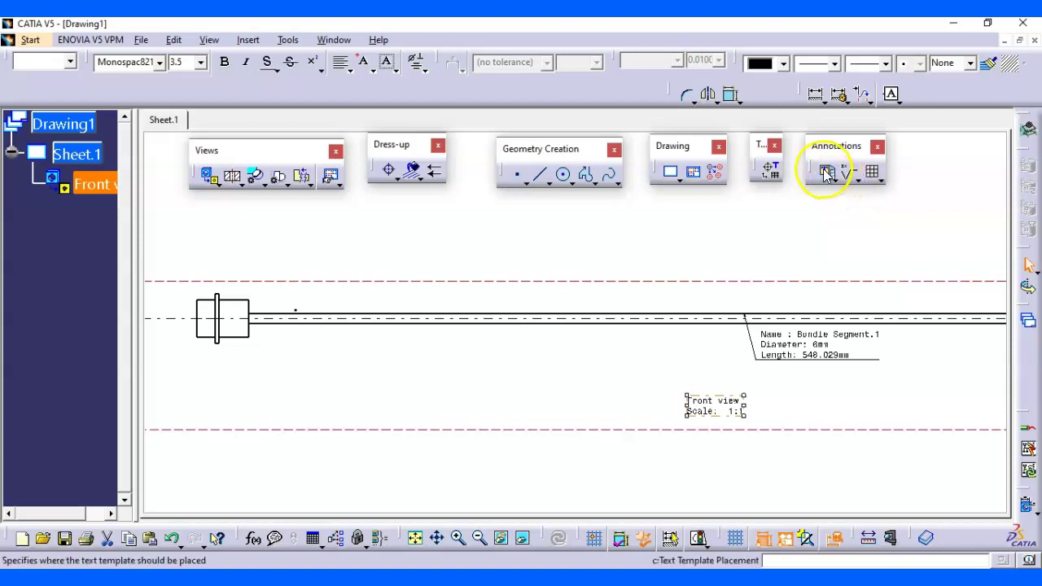
middle_drag(622, 291, 1000, 274)
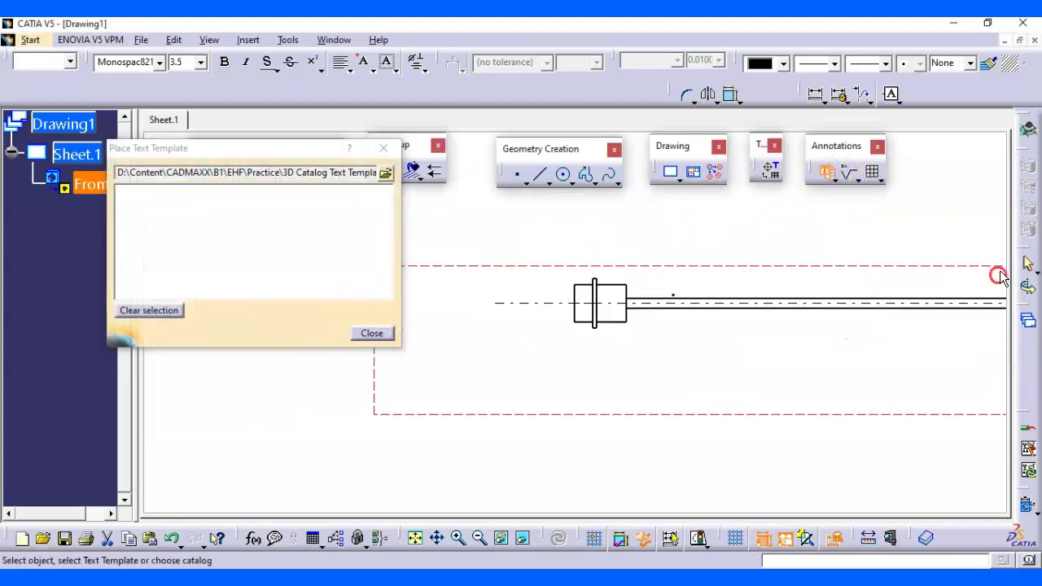
click(613, 329)
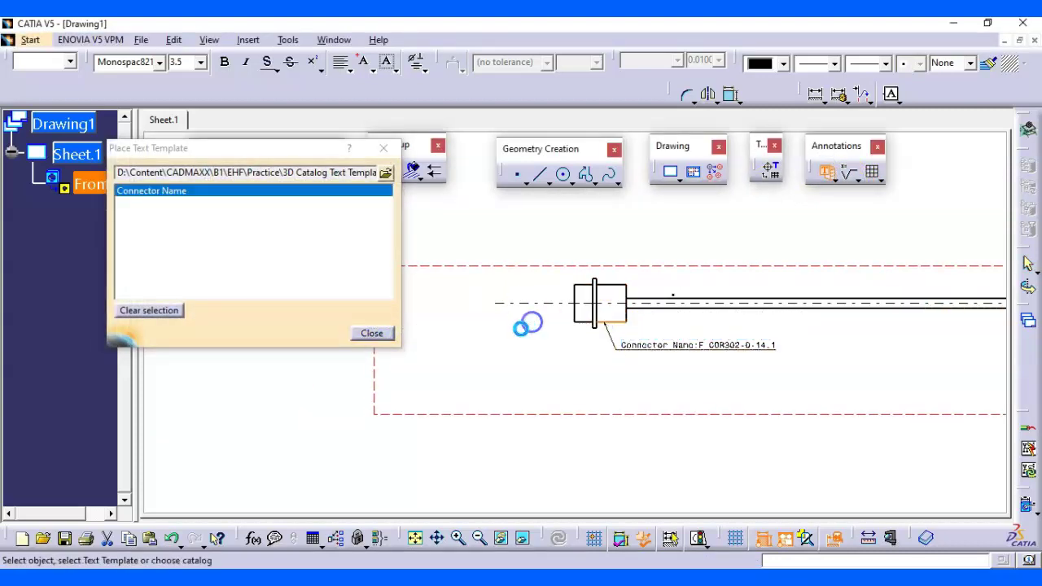
mouse_move(600, 376)
middle_down()
mouse_move(698, 327)
mouse_move(566, 314)
middle_up()
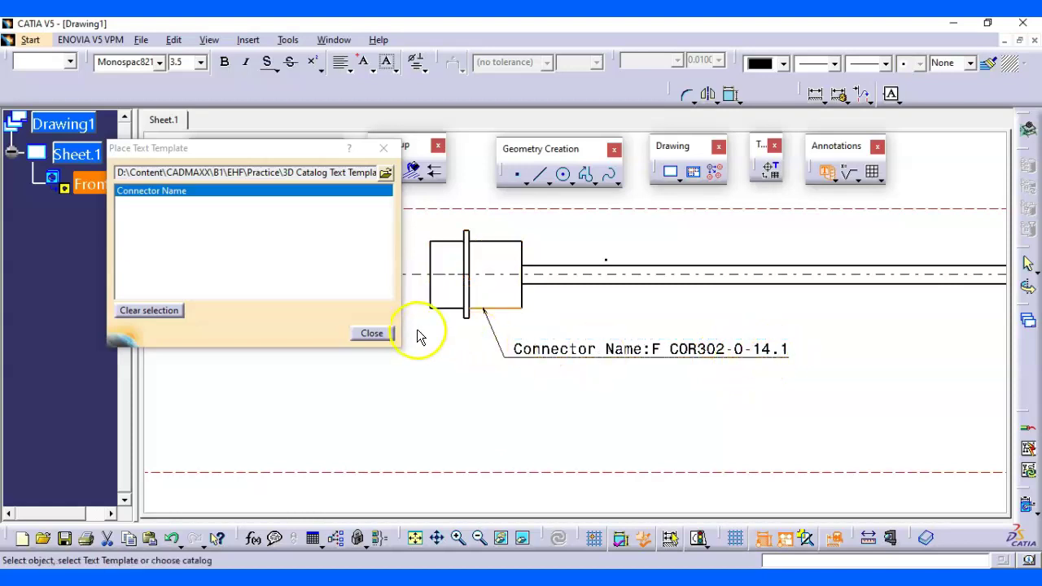
click(372, 334)
- Place the Connector Name text template on the F C0R302-6-12 connector at the far end of the bundle segment
mouse_move(787, 326)
middle_down()
mouse_move(852, 402)
mouse_move(496, 332)
mouse_move(500, 307)
mouse_move(383, 318)
middle_up()
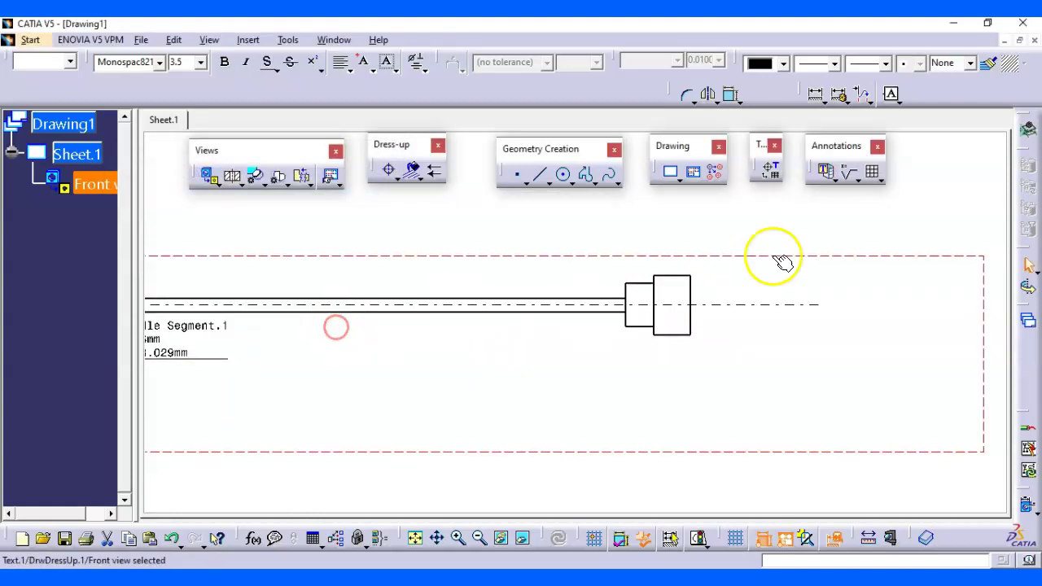
click(826, 175)
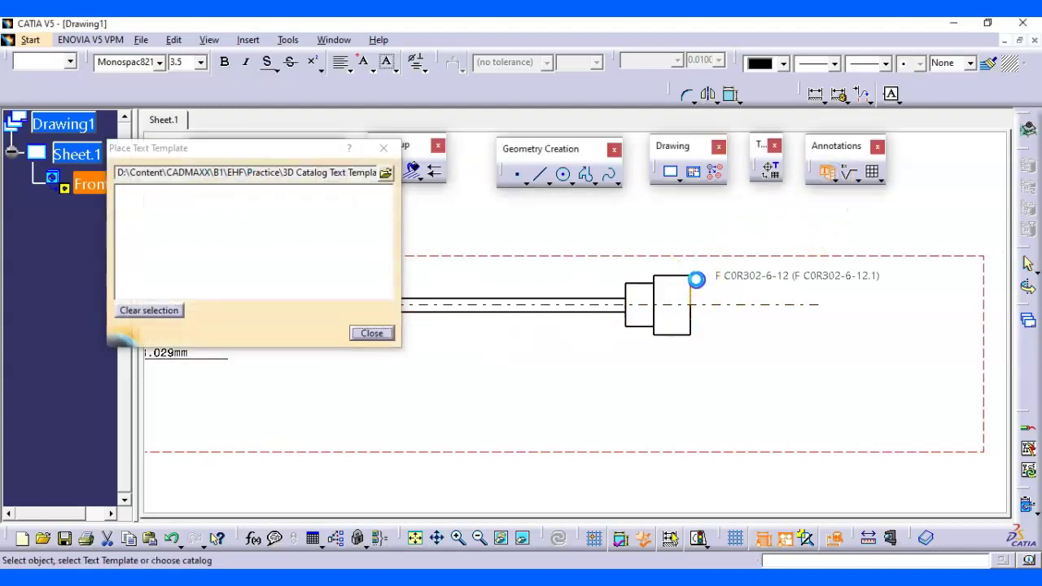
click(691, 281)
click(790, 316)
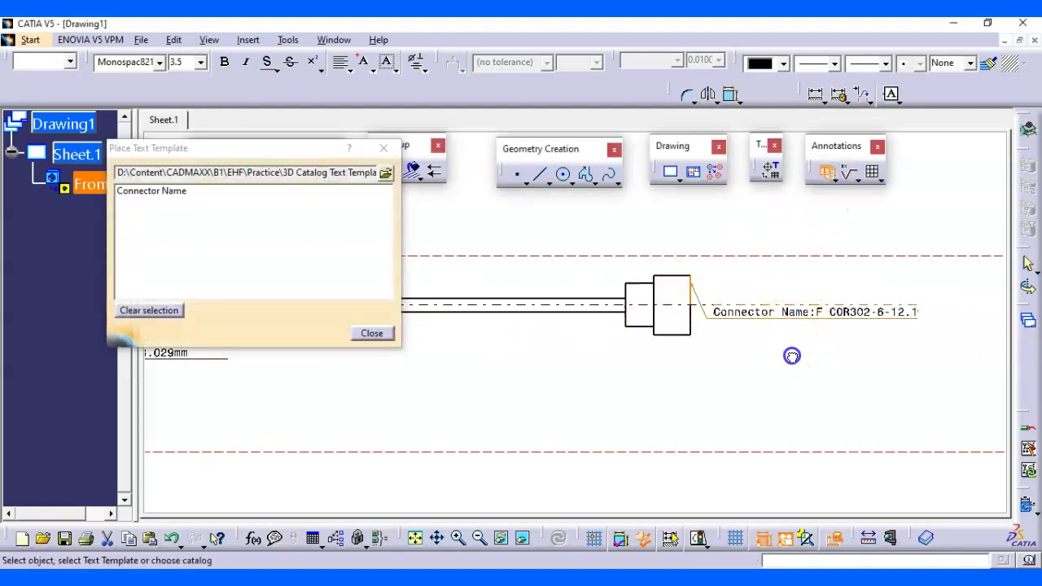
mouse_move(605, 293)
middle_down()
mouse_move(577, 249)
mouse_move(744, 353)
mouse_move(609, 291)
mouse_move(605, 268)
middle_up()
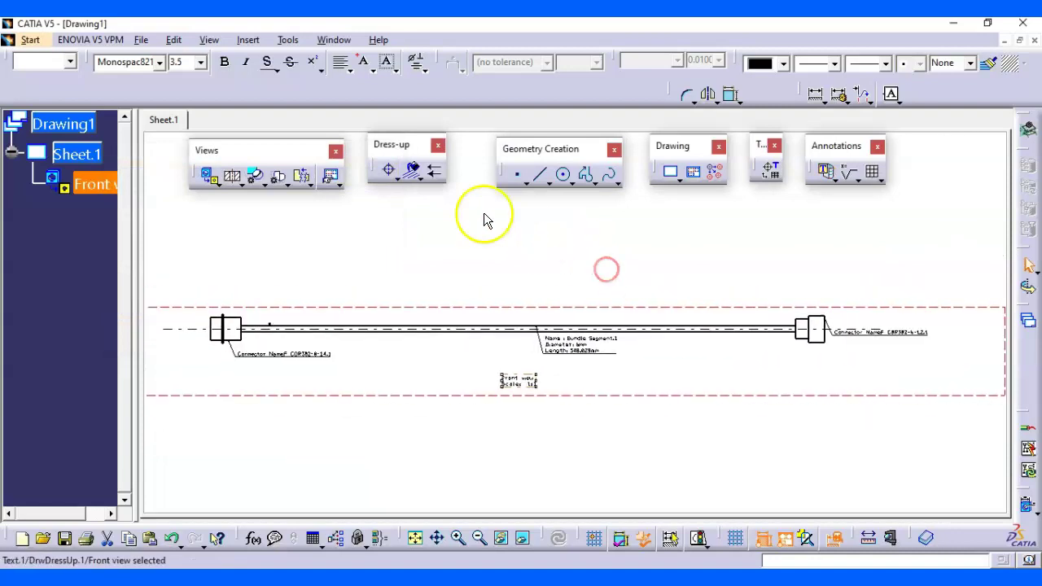
- Tile the open document windows vertically and arrange them in the order Demo product, Product3, Drawing1
click(343, 42)
click(370, 94)
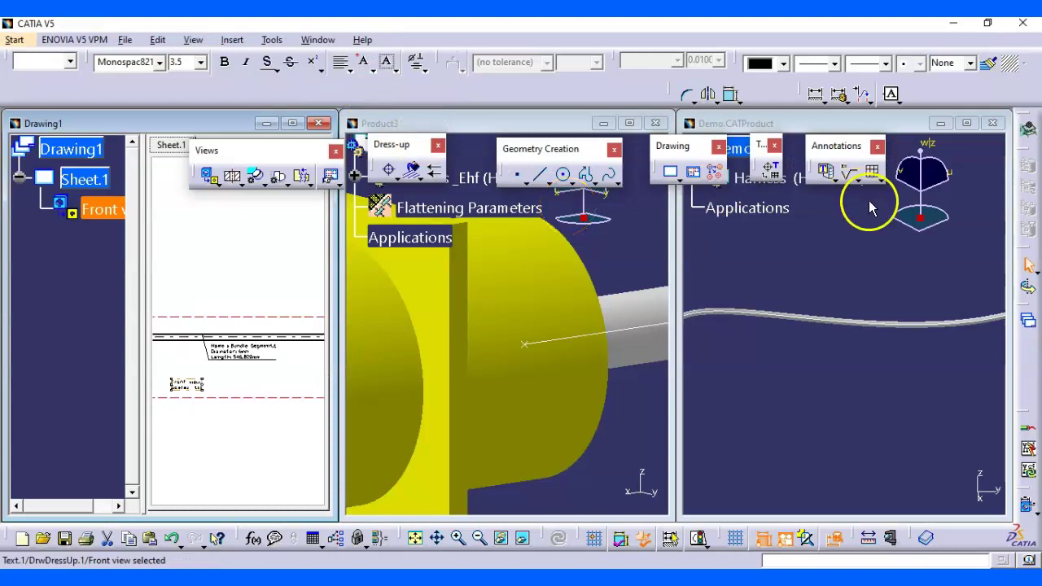
click(579, 281)
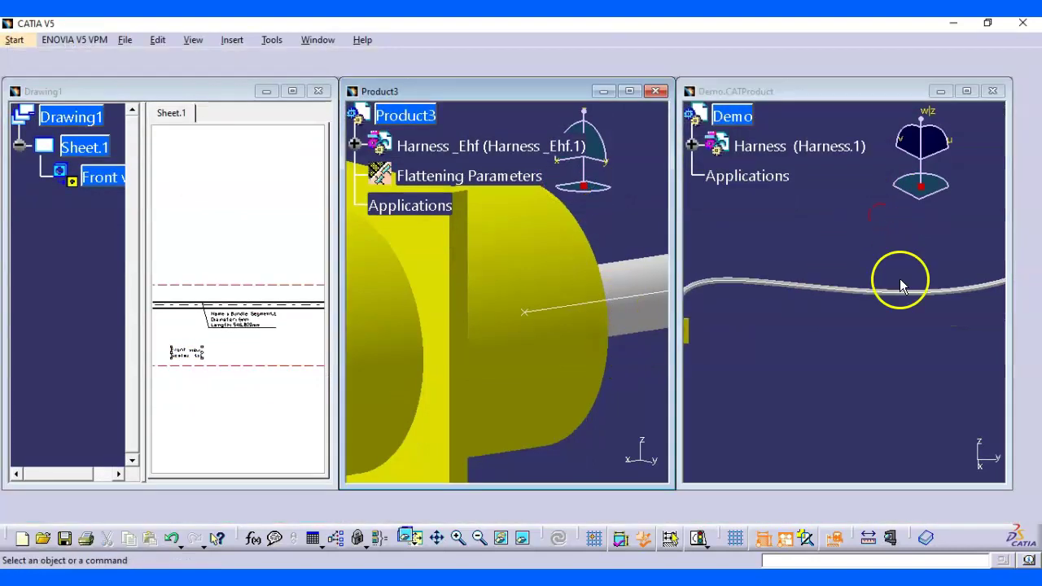
middle_drag(610, 256, 651, 293)
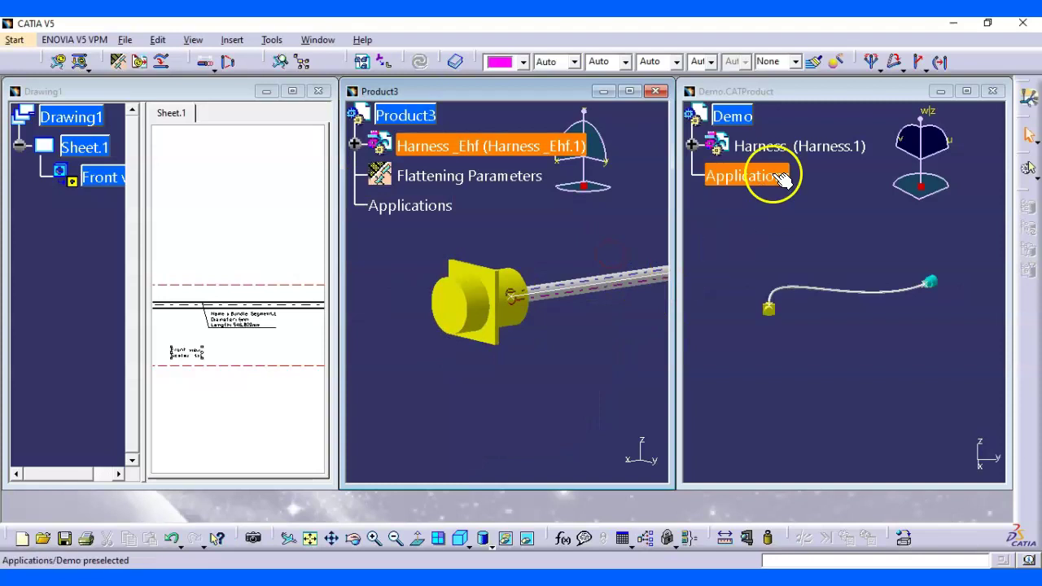
drag(863, 96, 87, 92)
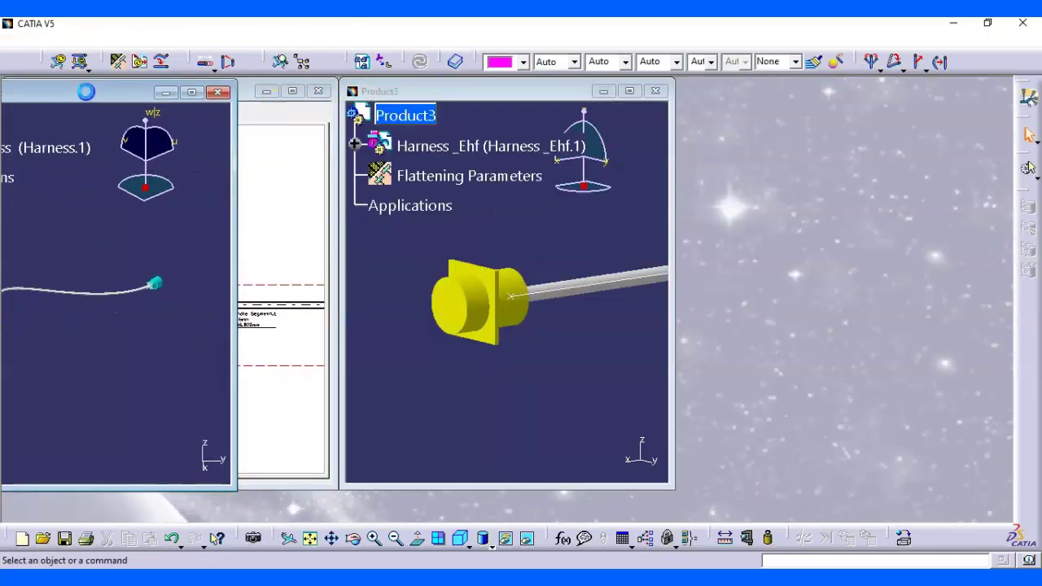
drag(245, 92, 942, 89)
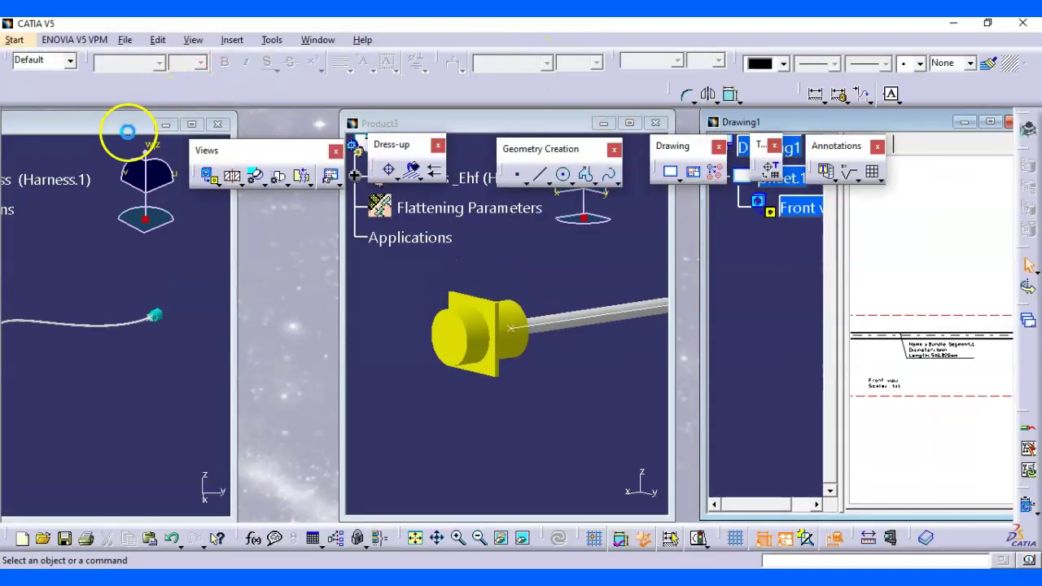
drag(127, 125, 223, 119)
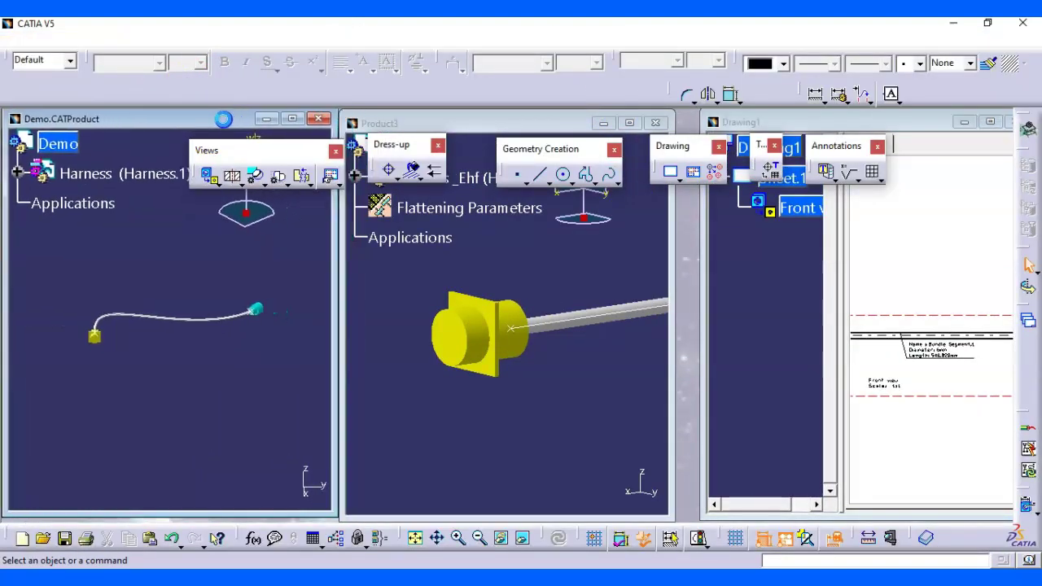
- Expand the Demo product's Harness node and compare its 3D harness with the flattened harness in Product3
click(66, 189)
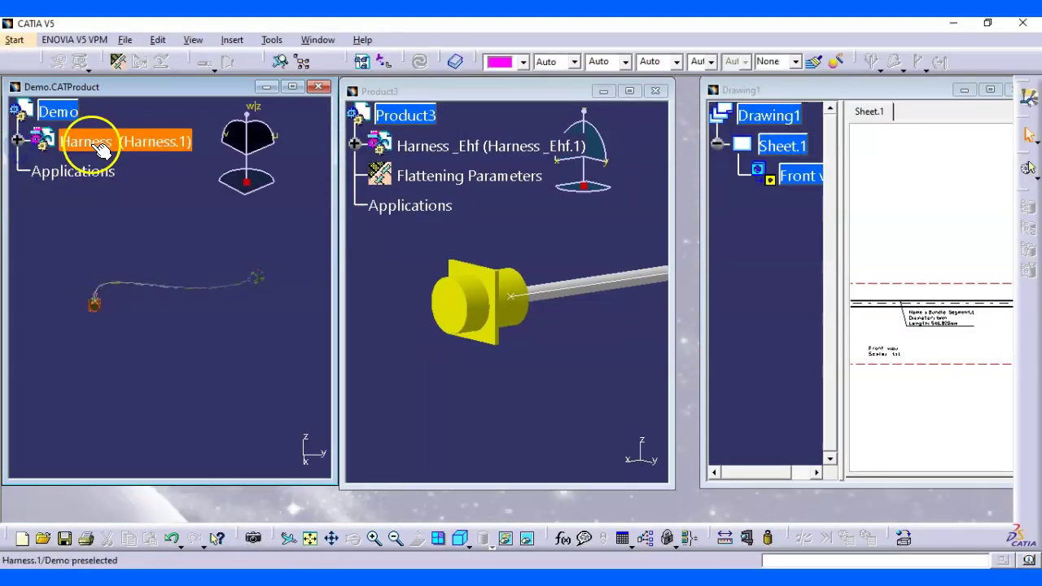
click(121, 142)
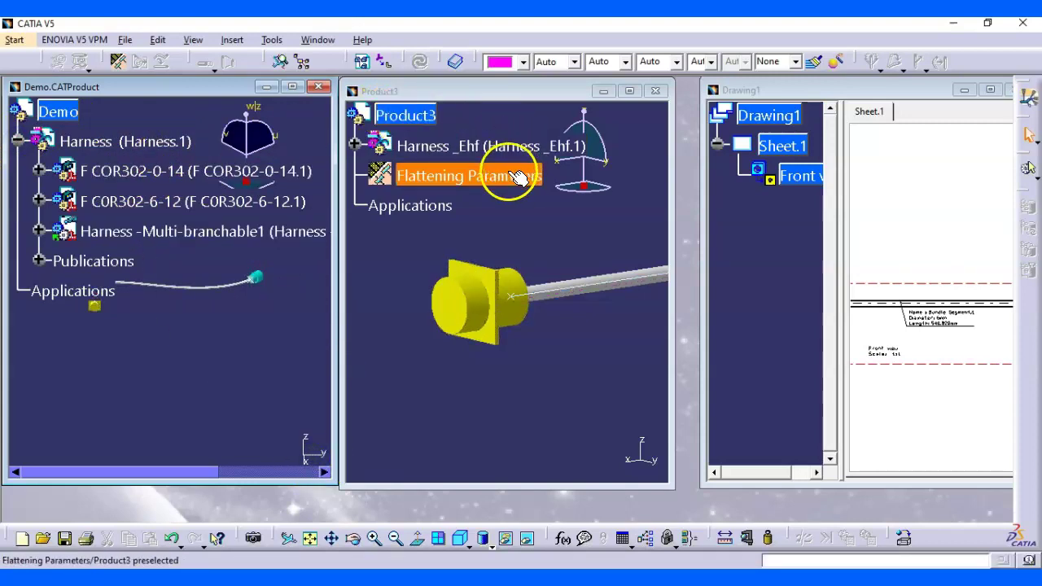
middle_drag(559, 260, 600, 344)
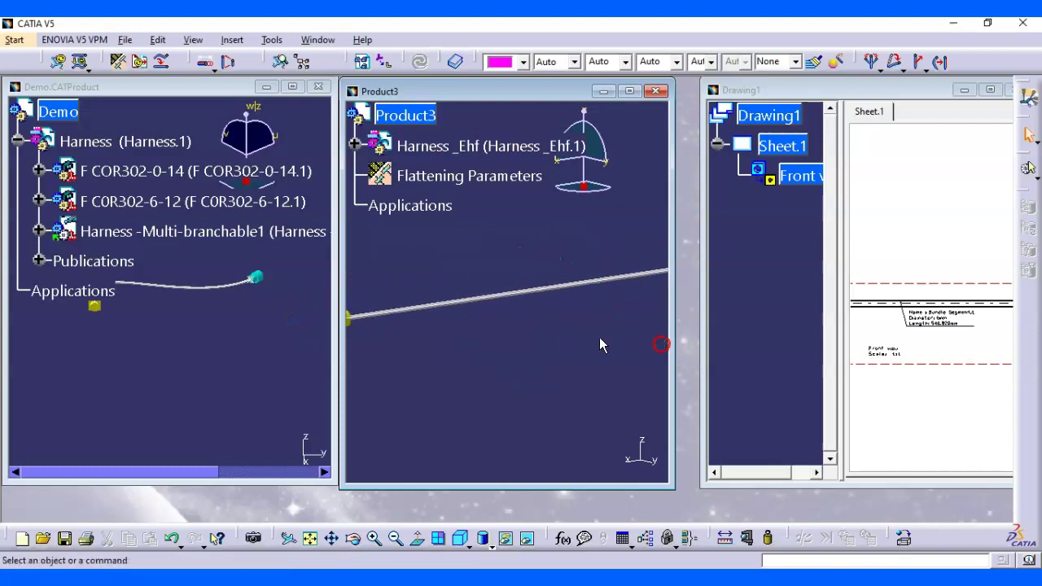
click(235, 325)
middle_drag(333, 303, 333, 303)
middle_drag(167, 317, 228, 358)
click(442, 370)
middle_drag(556, 366, 552, 356)
middle_drag(461, 354, 482, 371)
- Review the front view's bundle and connector annotations in Drawing1 and maximize the drawing window
click(882, 91)
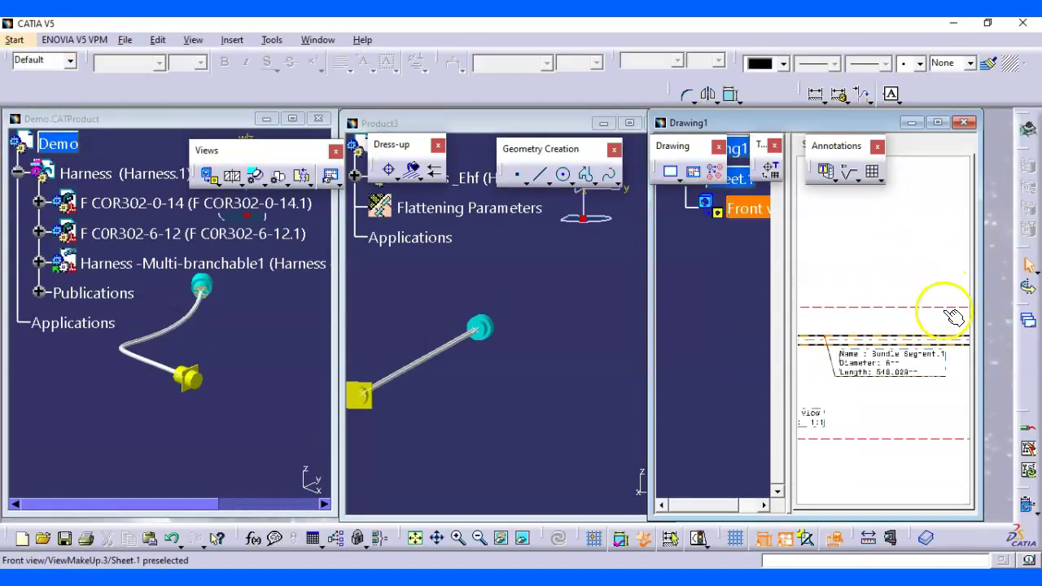
mouse_move(907, 299)
middle_down()
mouse_move(922, 314)
mouse_move(908, 378)
mouse_move(871, 402)
mouse_move(896, 401)
mouse_move(901, 325)
mouse_move(907, 337)
mouse_move(837, 350)
mouse_move(789, 323)
mouse_move(903, 390)
mouse_move(709, 358)
mouse_move(817, 366)
mouse_move(827, 353)
middle_up()
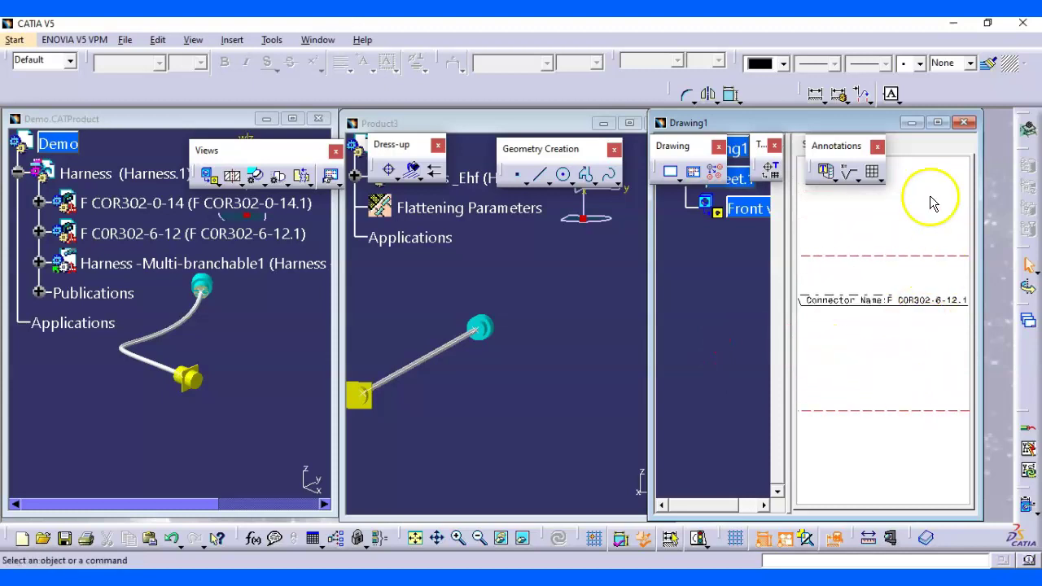
click(937, 122)
mouse_move(790, 331)
middle_down()
mouse_move(664, 313)
mouse_move(659, 395)
mouse_move(786, 382)
middle_up()
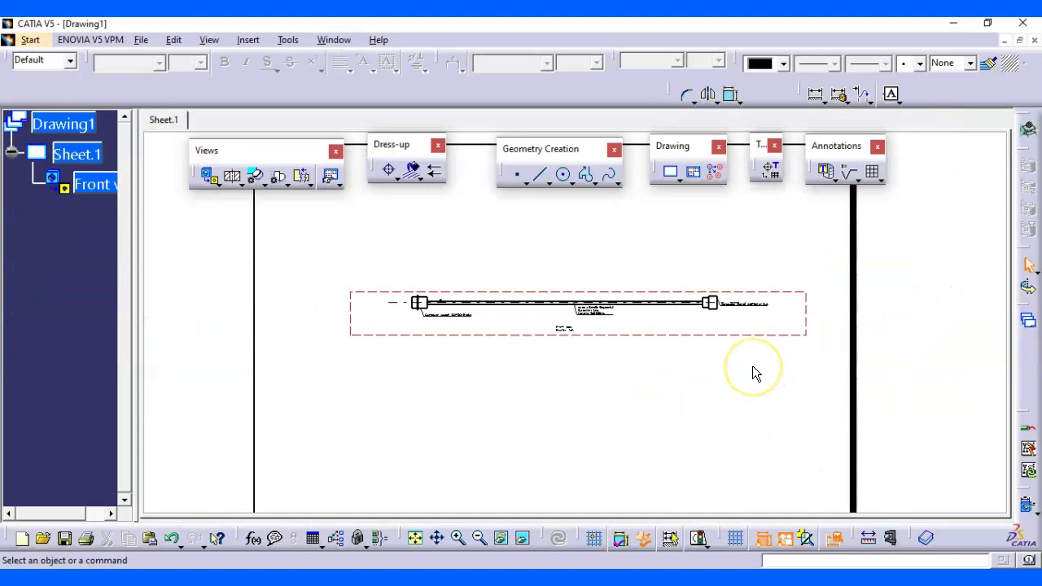